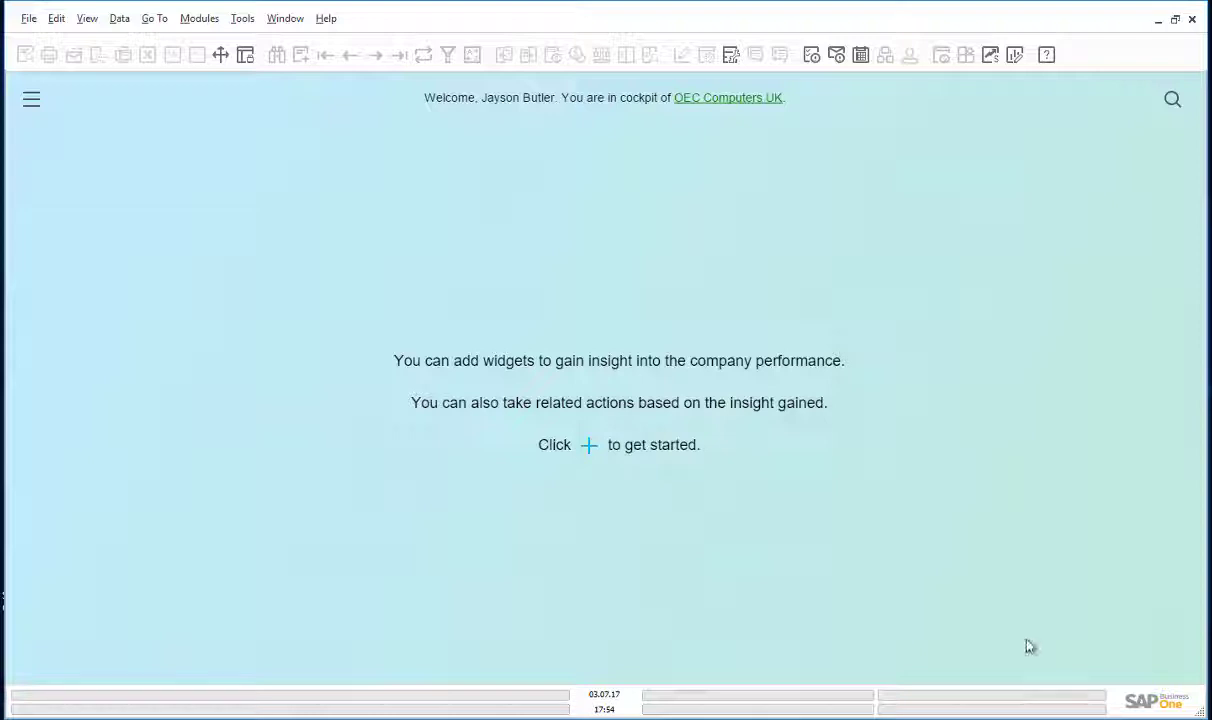
Step: Open a new journal entry in Financials and start its import from Excel
{"action": "left_click", "coordinate": [203, 22]}
{"action": "mouse_move", "coordinate": [181, 88]}
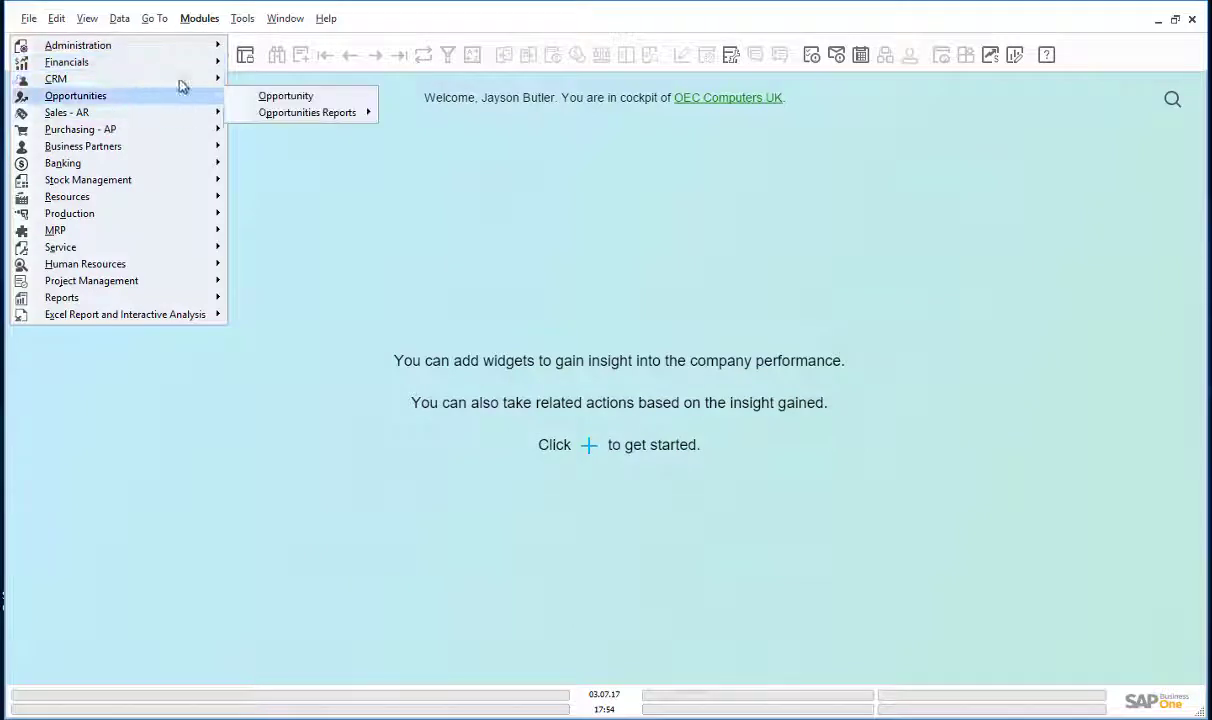
{"action": "mouse_move", "coordinate": [184, 64]}
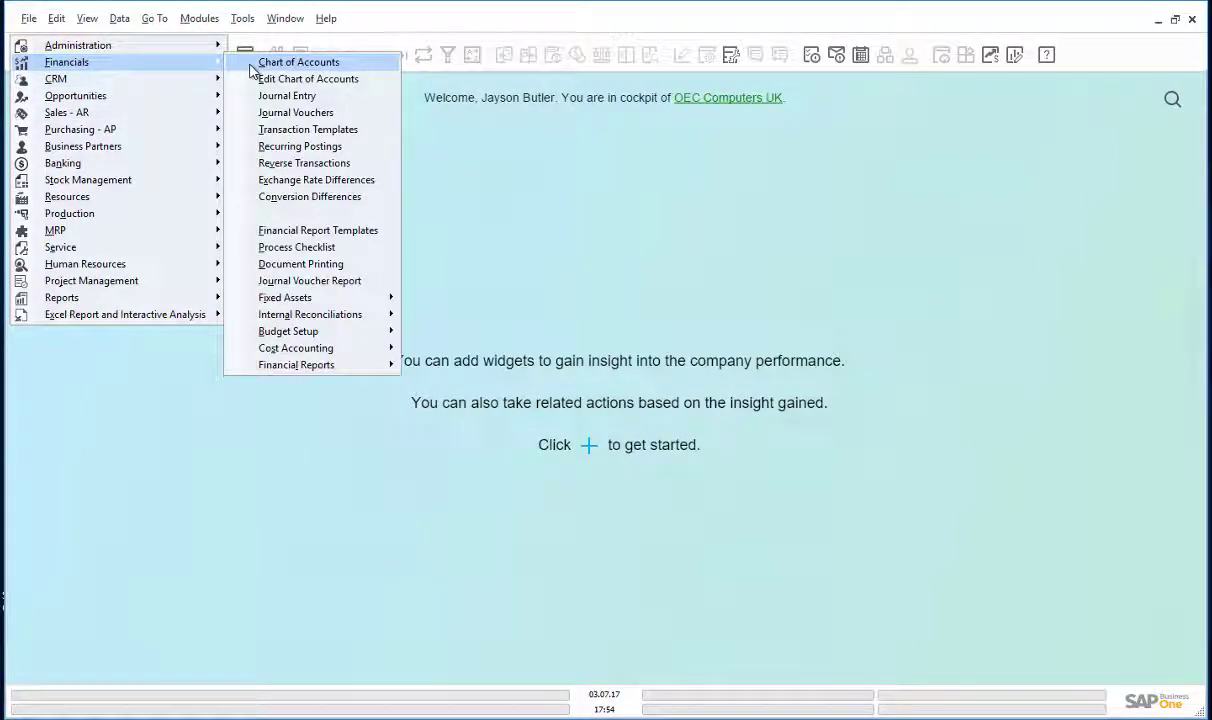
{"action": "left_click", "coordinate": [266, 96]}
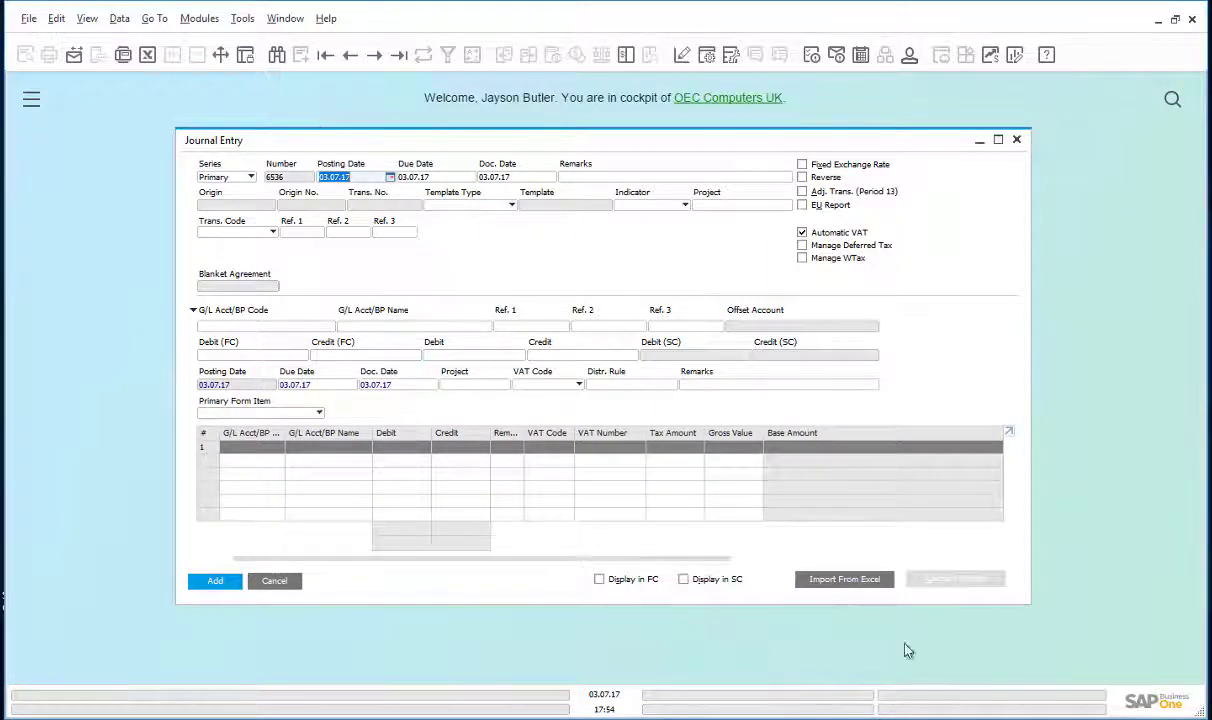
{"action": "left_click", "coordinate": [853, 584]}
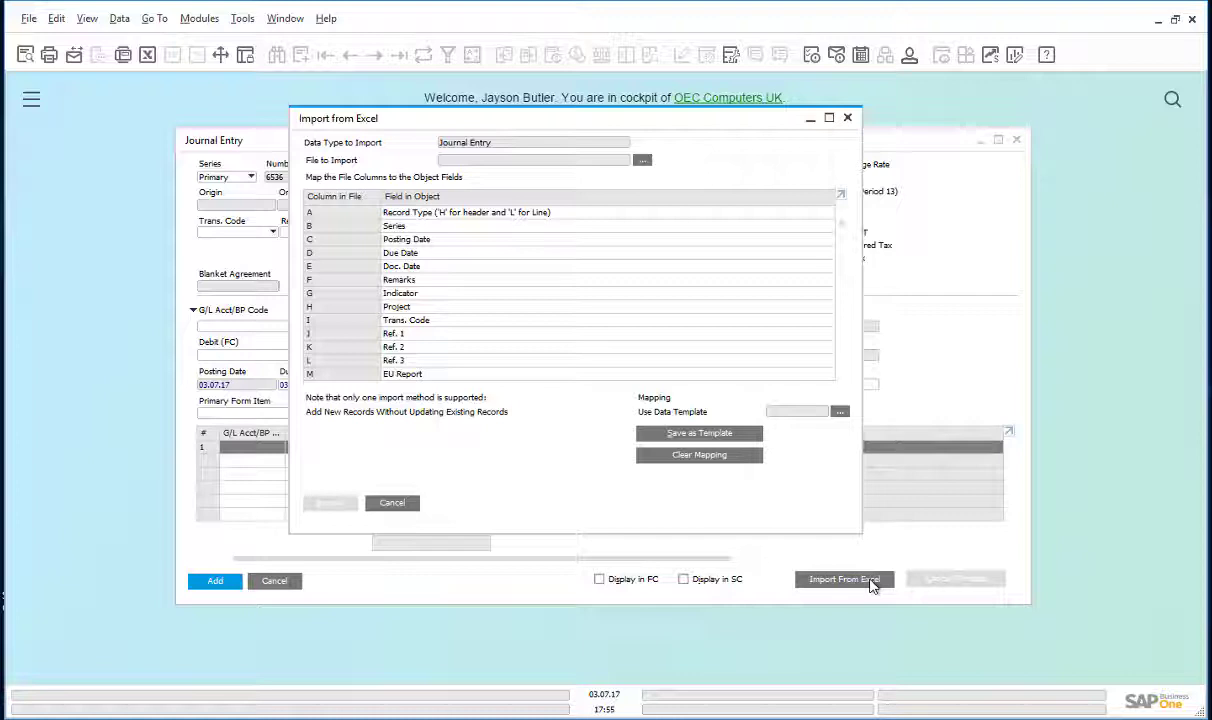
Step: Choose the Single JE2 text file in the Documents folder as the file to import
{"action": "left_click", "coordinate": [643, 161]}
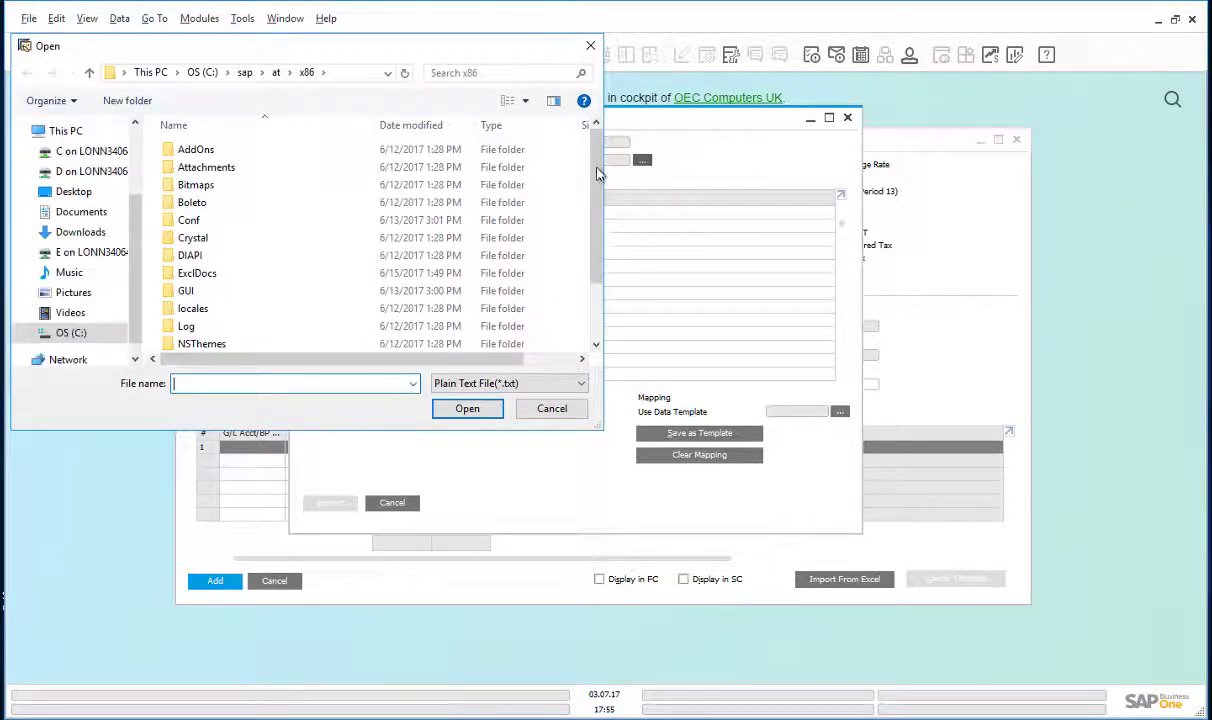
{"action": "left_click", "coordinate": [70, 211]}
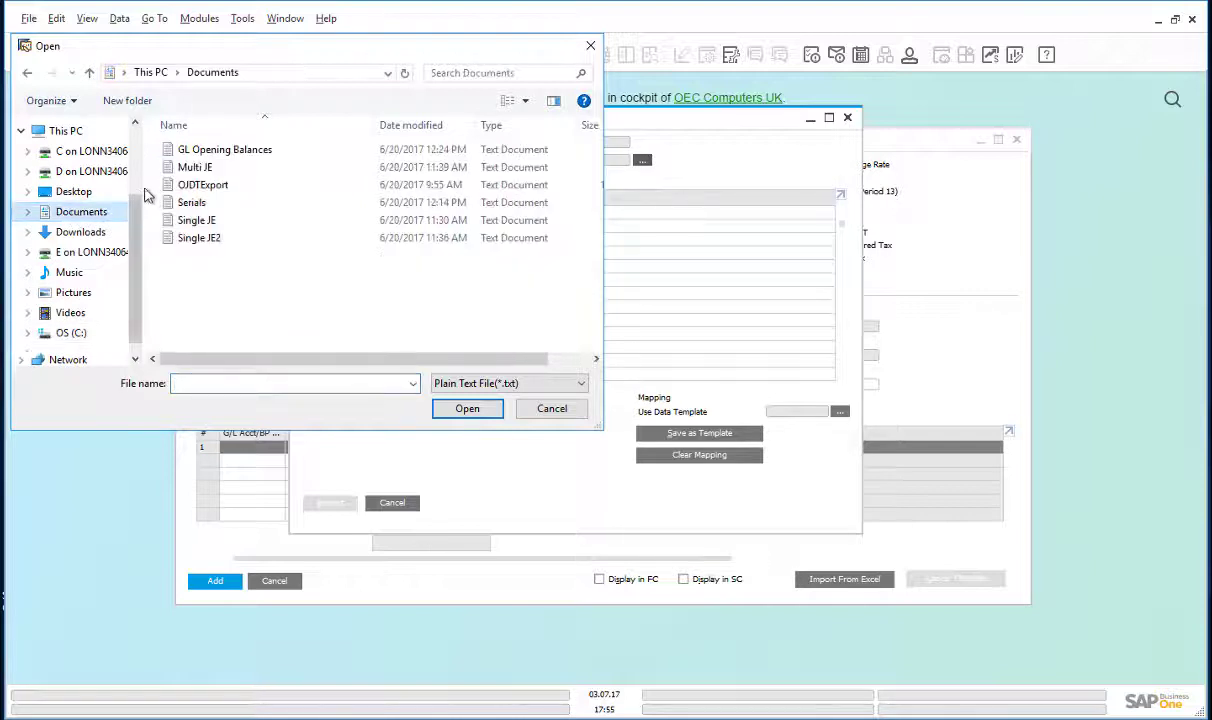
{"action": "left_click", "coordinate": [197, 240]}
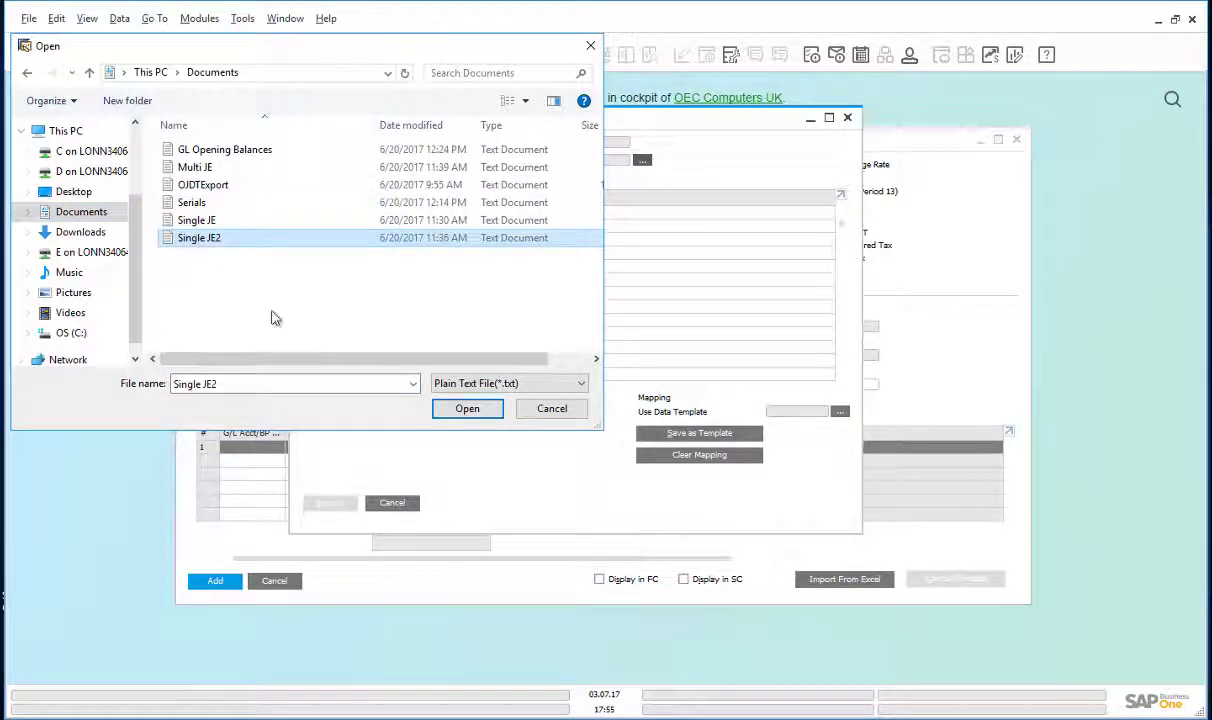
{"action": "left_click", "coordinate": [467, 409]}
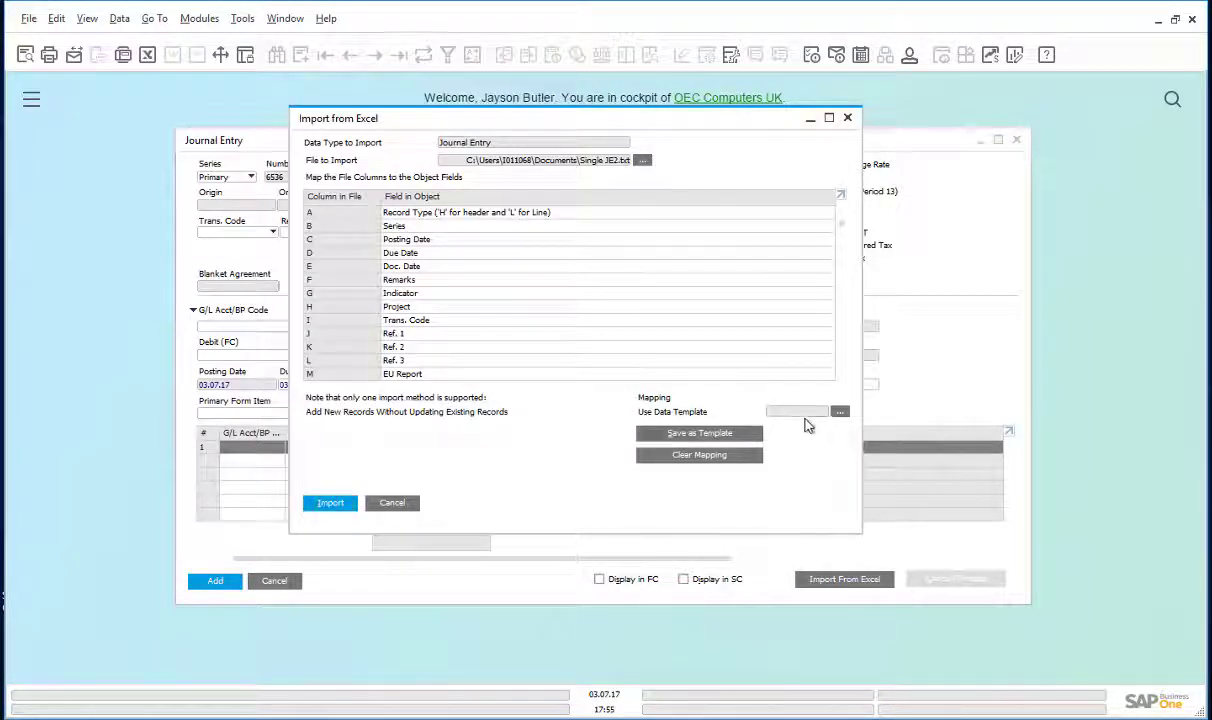
Step: Apply the JE data import template to the column mapping
{"action": "left_click", "coordinate": [840, 411]}
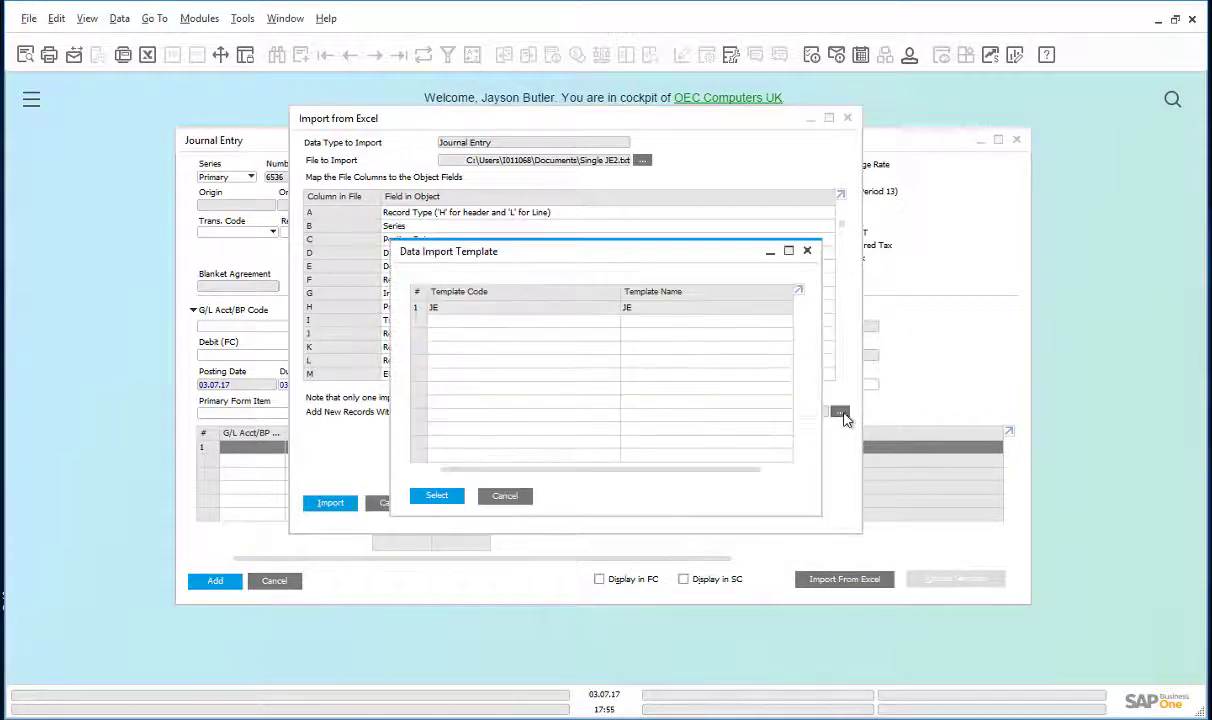
{"action": "left_click", "coordinate": [418, 309]}
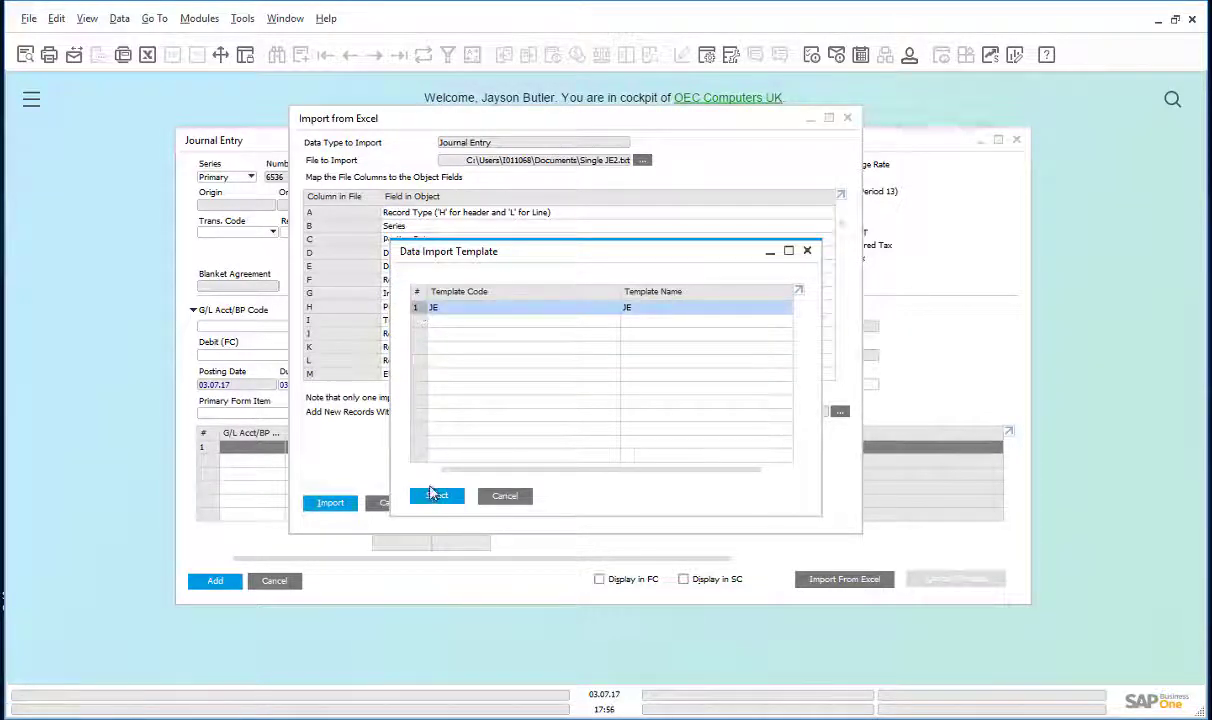
{"action": "left_click", "coordinate": [436, 495]}
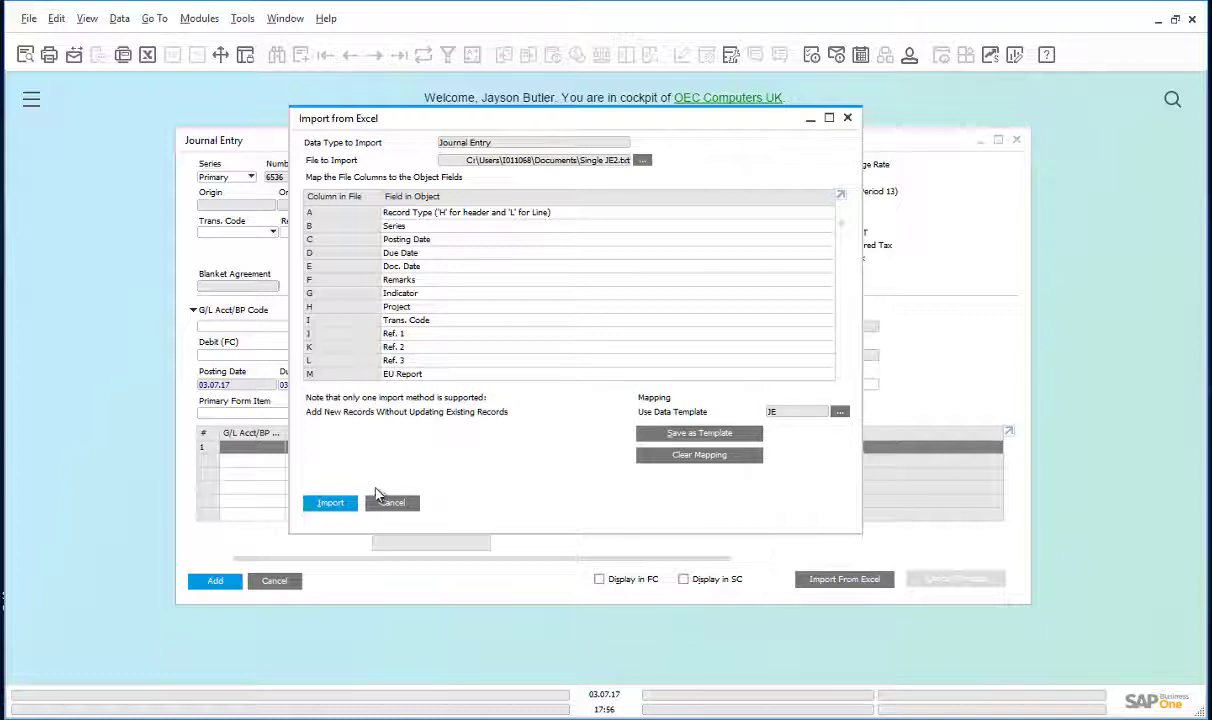
Step: Import the Single JE2 file into the journal entry and add the entry, closing the form when done
{"action": "left_click", "coordinate": [330, 503]}
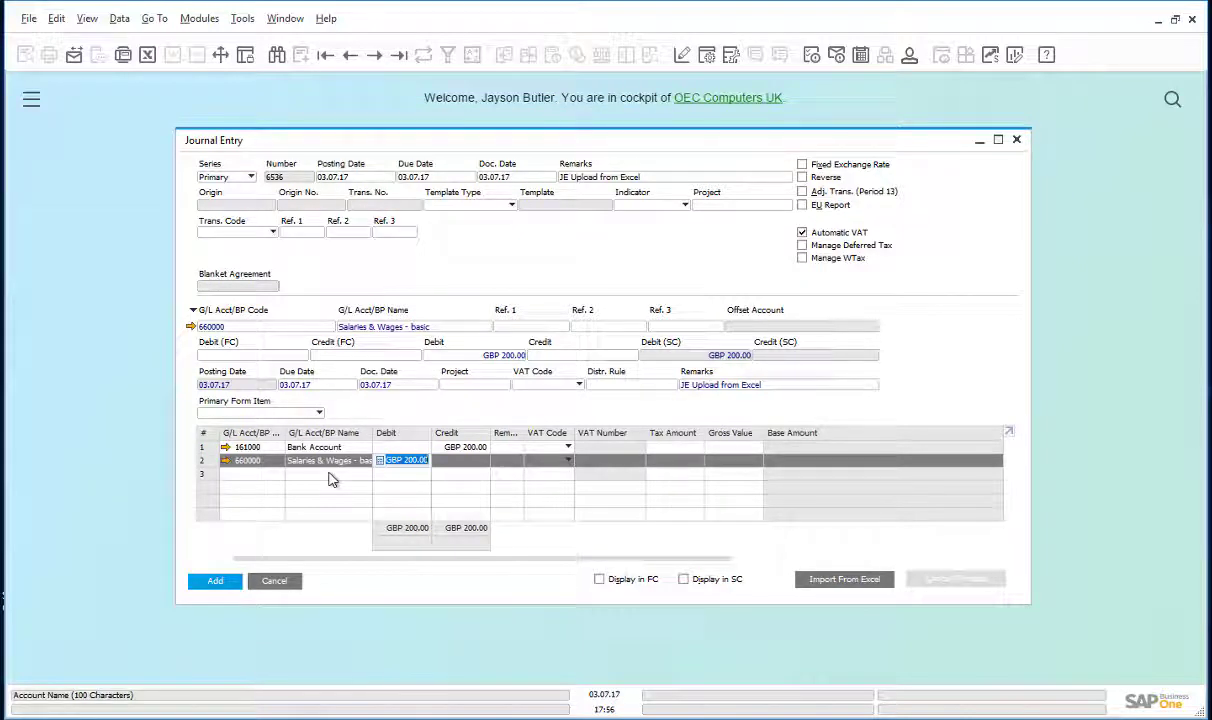
{"action": "left_click", "coordinate": [218, 582]}
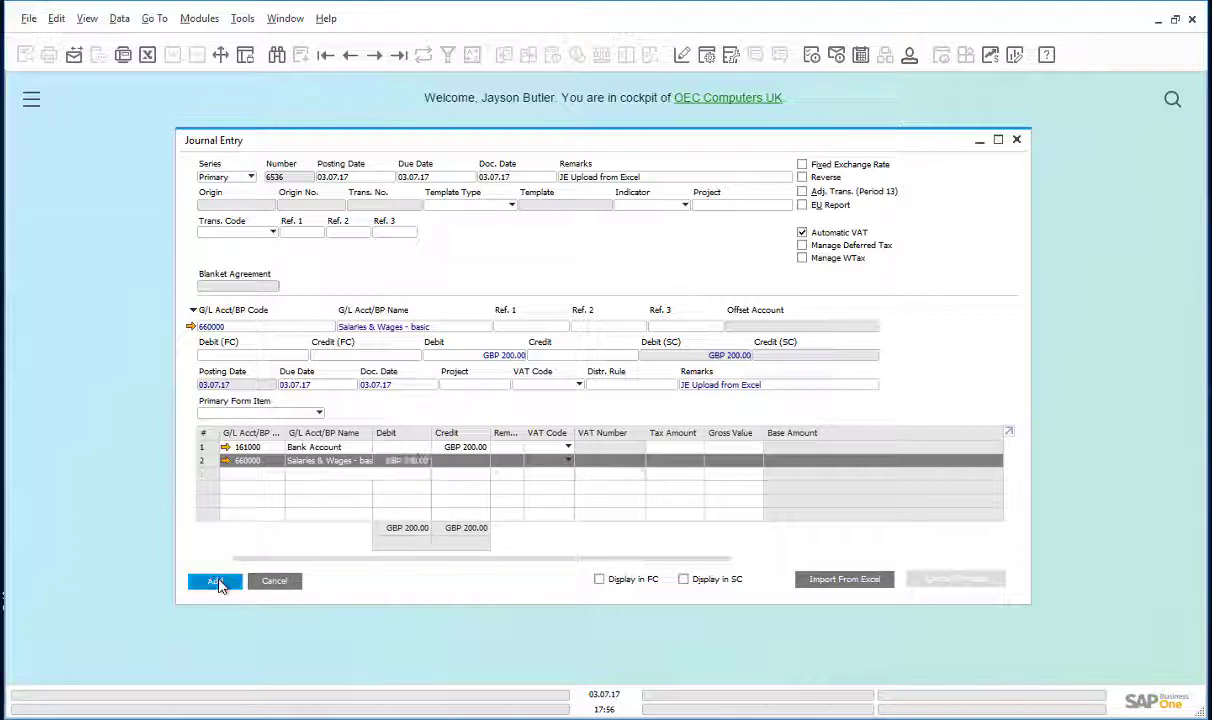
{"action": "left_click", "coordinate": [272, 580]}
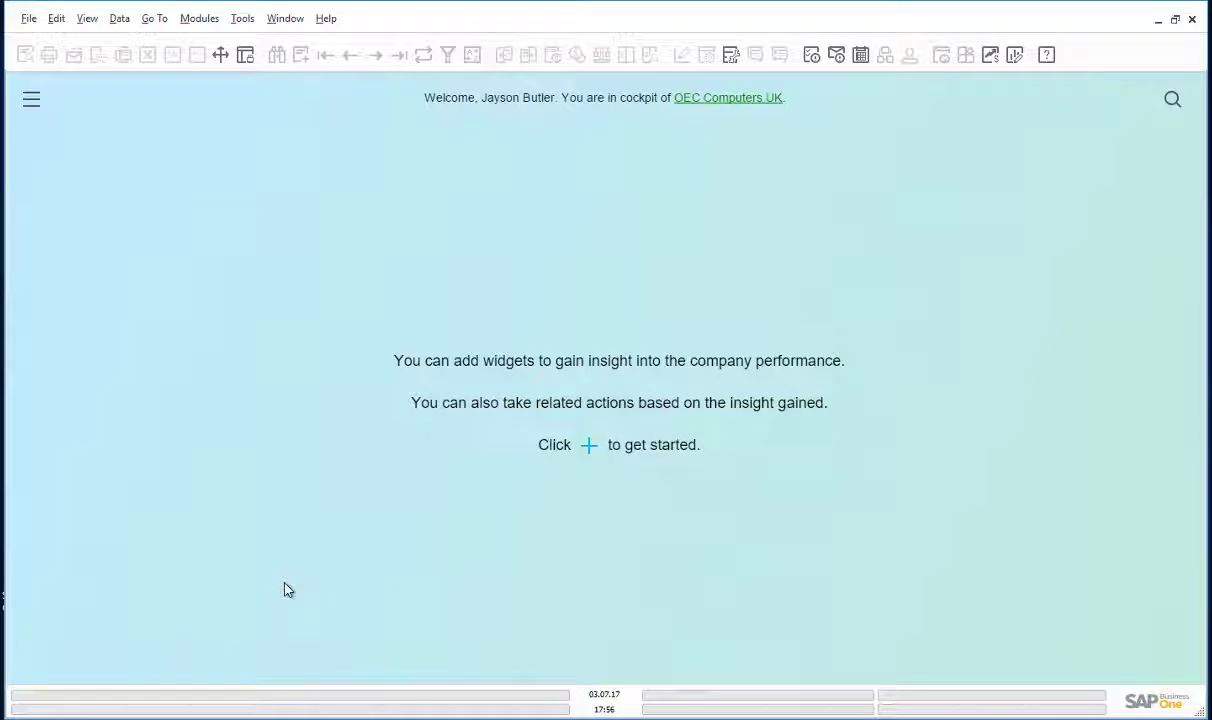
Step: Open the administration data import from Excel and set the data type to Journal Entry
{"action": "left_click", "coordinate": [195, 24]}
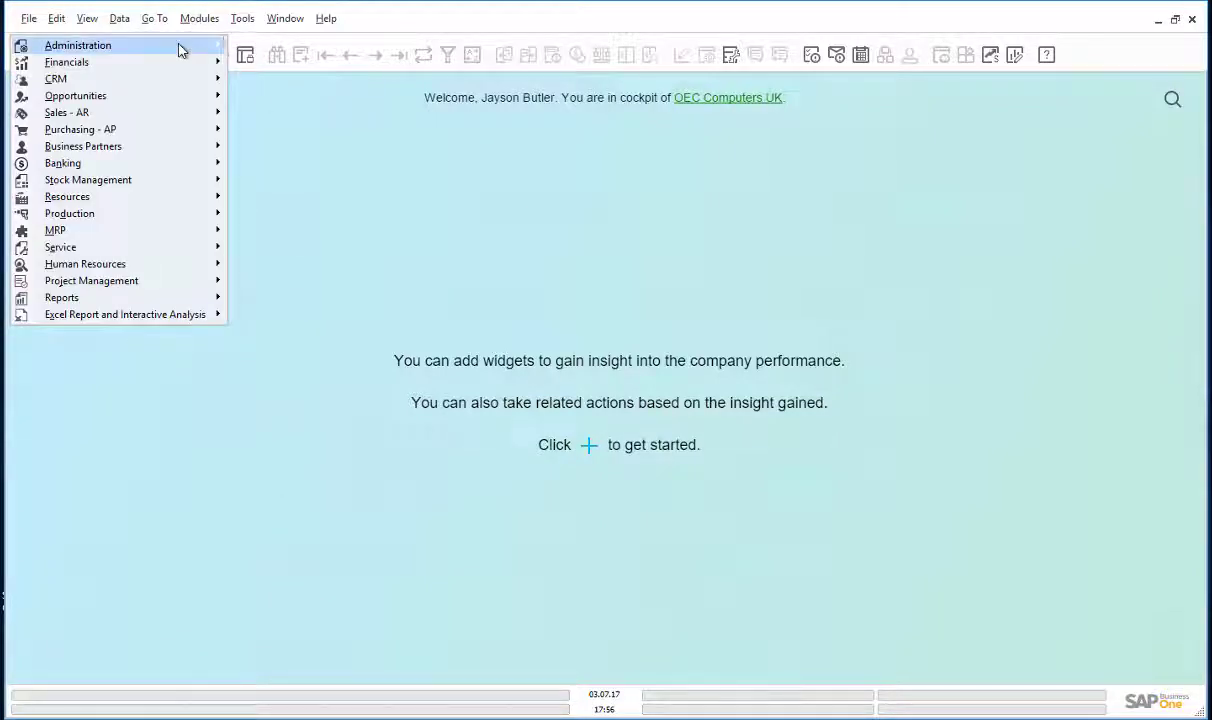
{"action": "mouse_move", "coordinate": [181, 50]}
{"action": "mouse_move", "coordinate": [272, 115]}
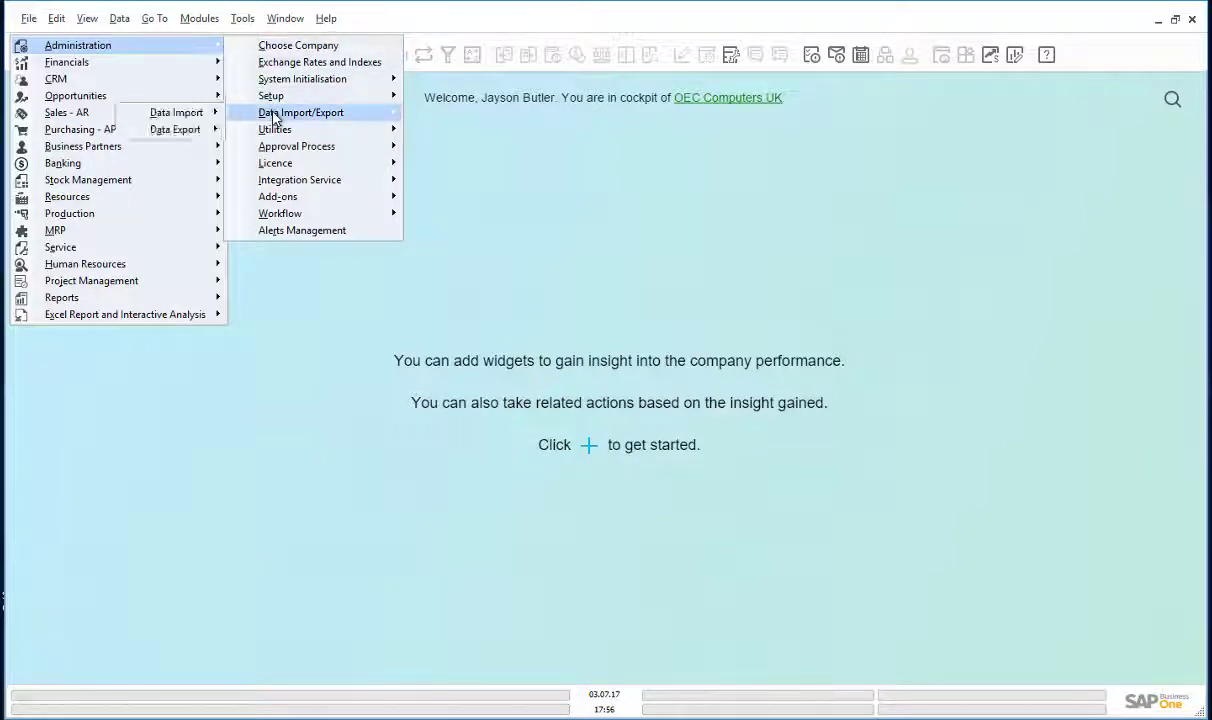
{"action": "mouse_move", "coordinate": [197, 118]}
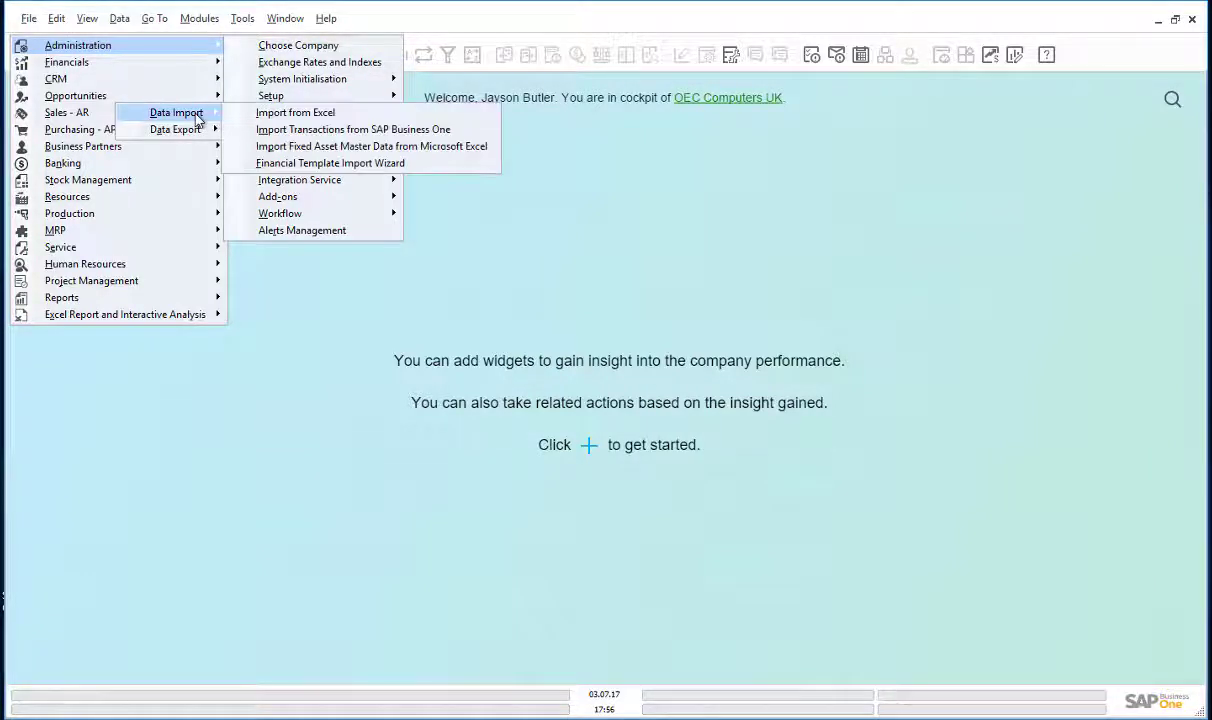
{"action": "left_click", "coordinate": [287, 114]}
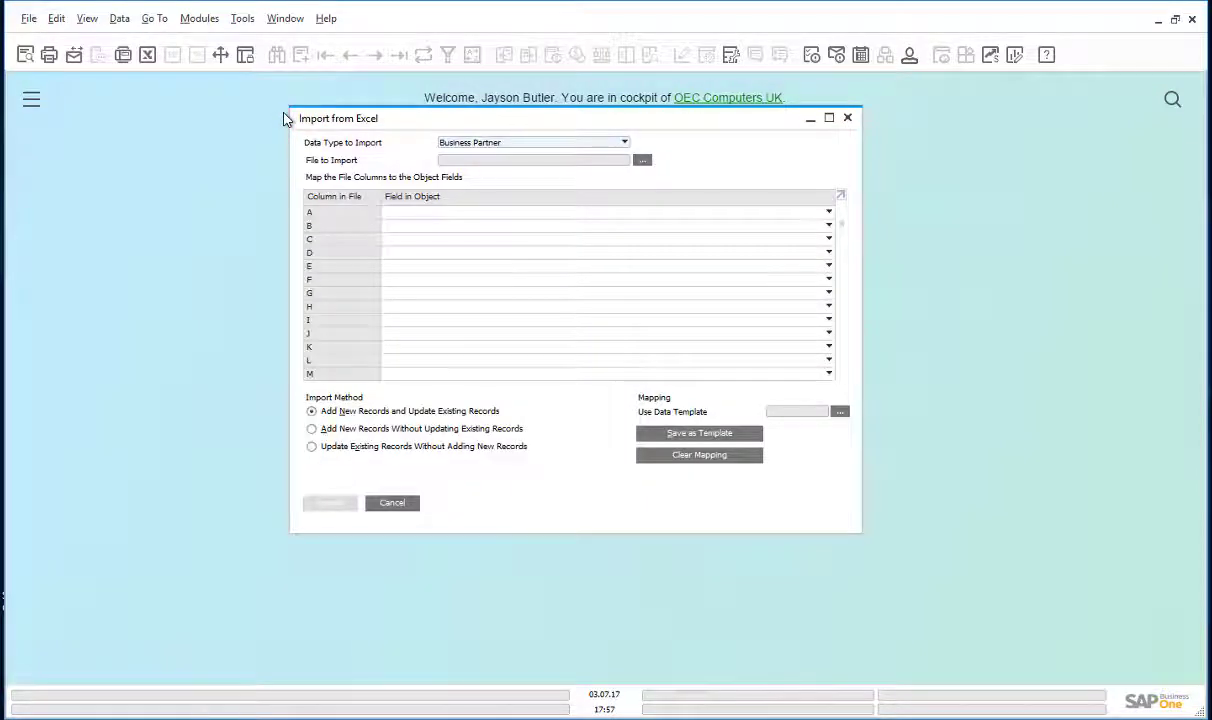
{"action": "left_click", "coordinate": [624, 144]}
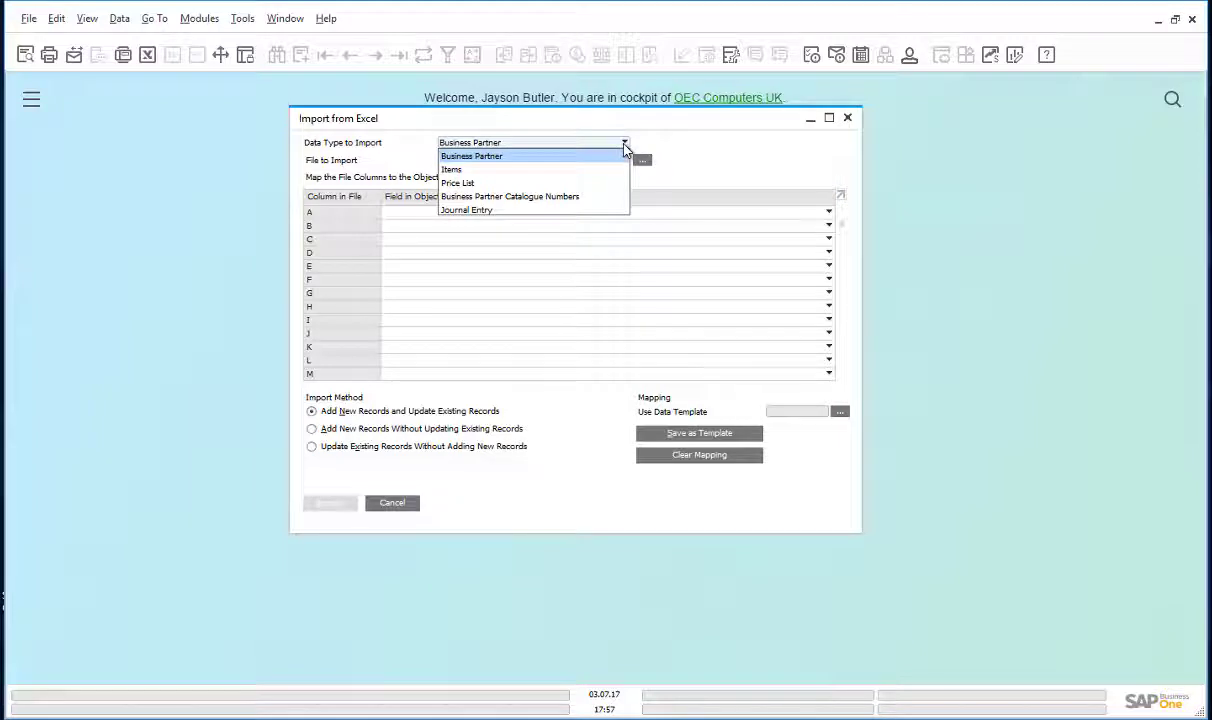
{"action": "left_click", "coordinate": [495, 212]}
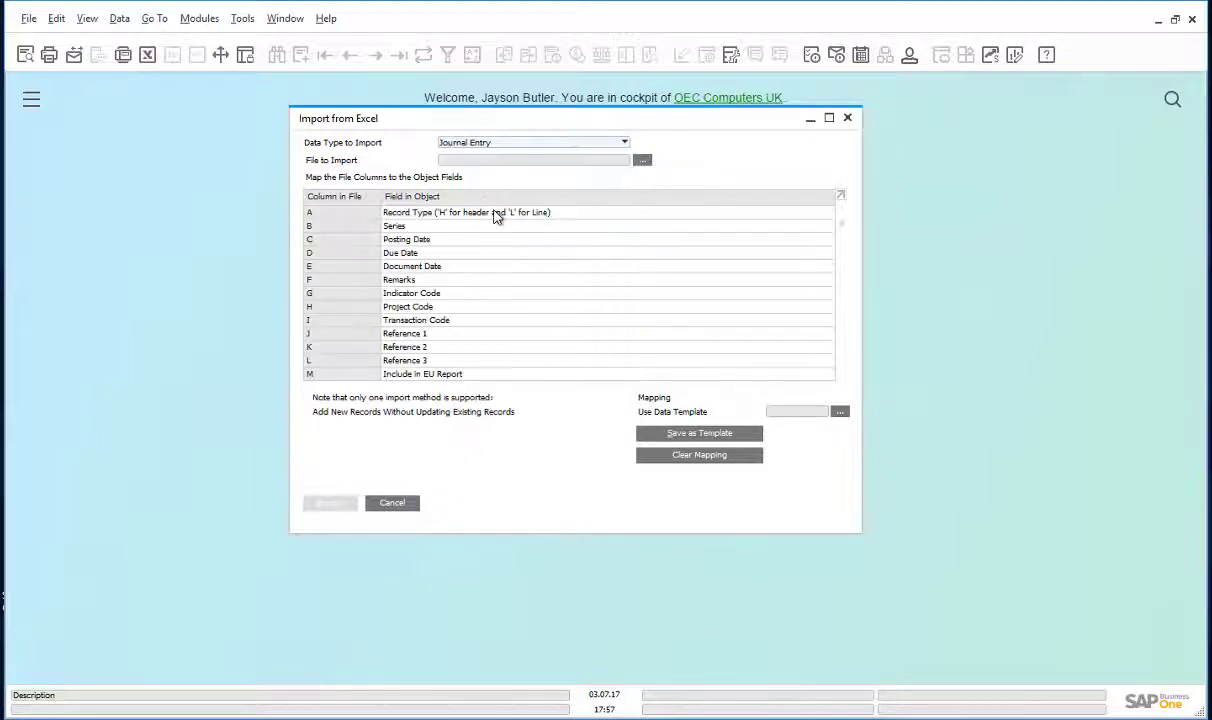
Step: Choose the Multi JE text file in the Documents folder as the file to import
{"action": "left_click", "coordinate": [643, 161]}
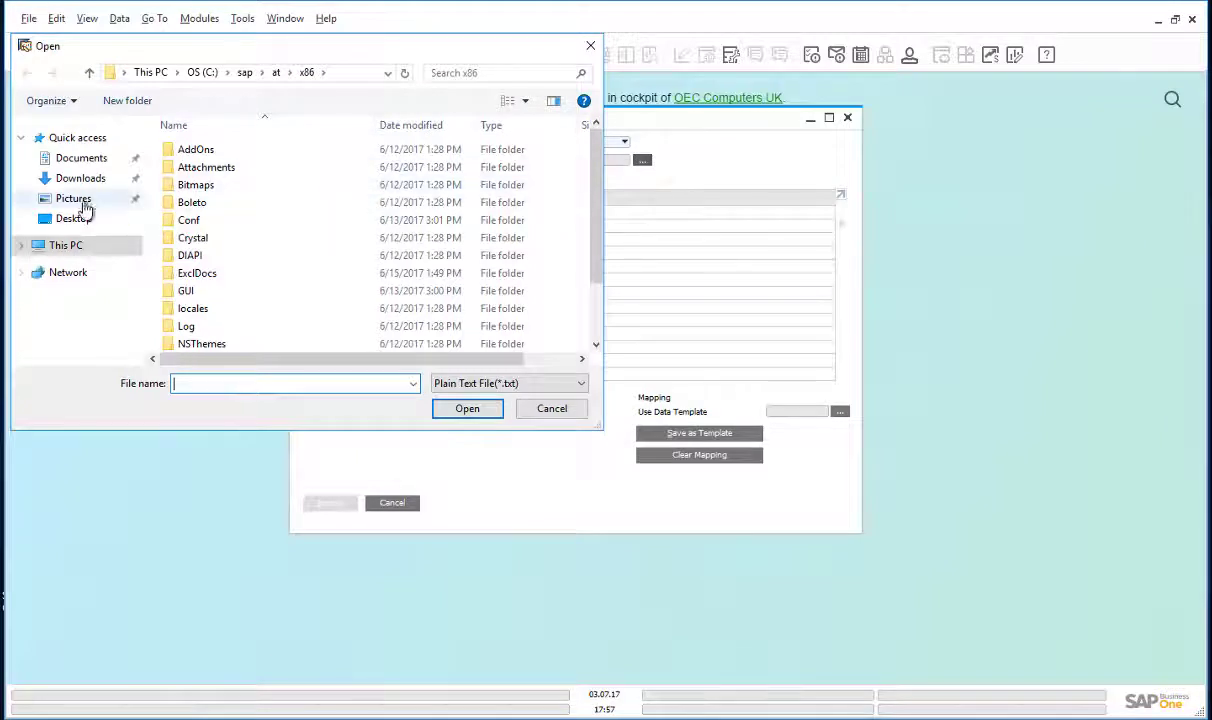
{"action": "scroll", "coordinate": [85, 208], "scroll_direction": "down", "scroll_amount": 3}
{"action": "left_click", "coordinate": [80, 212]}
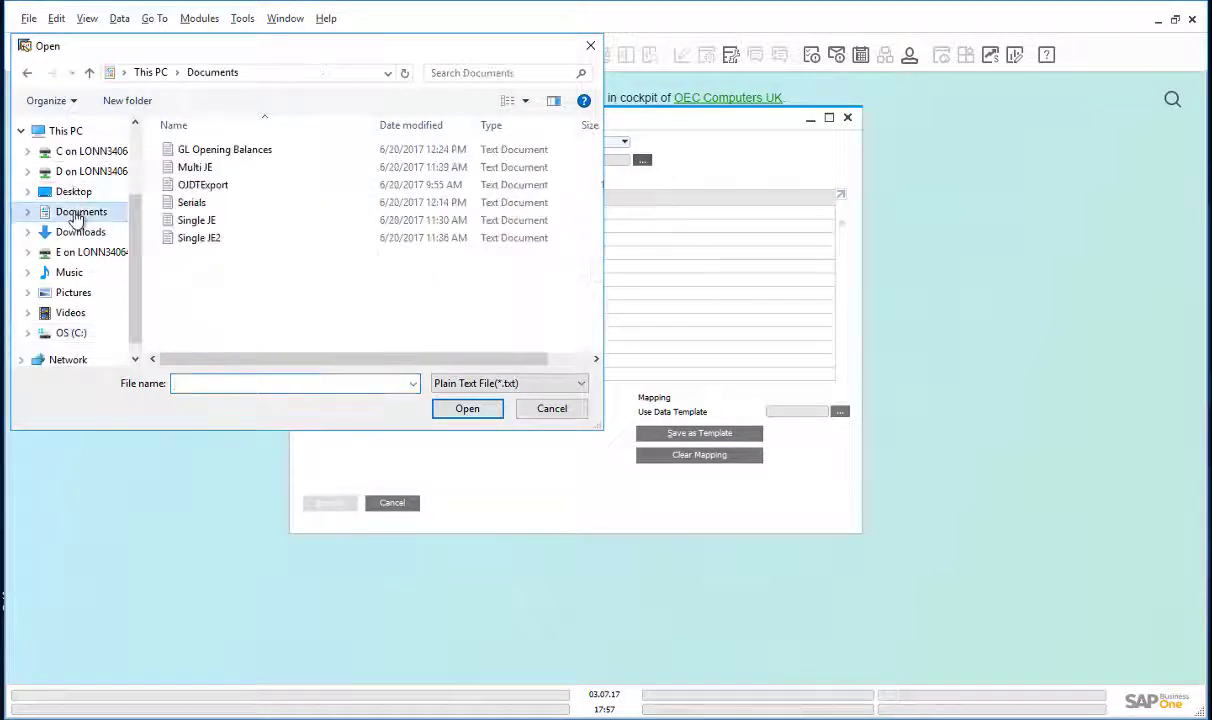
{"action": "left_click", "coordinate": [190, 169]}
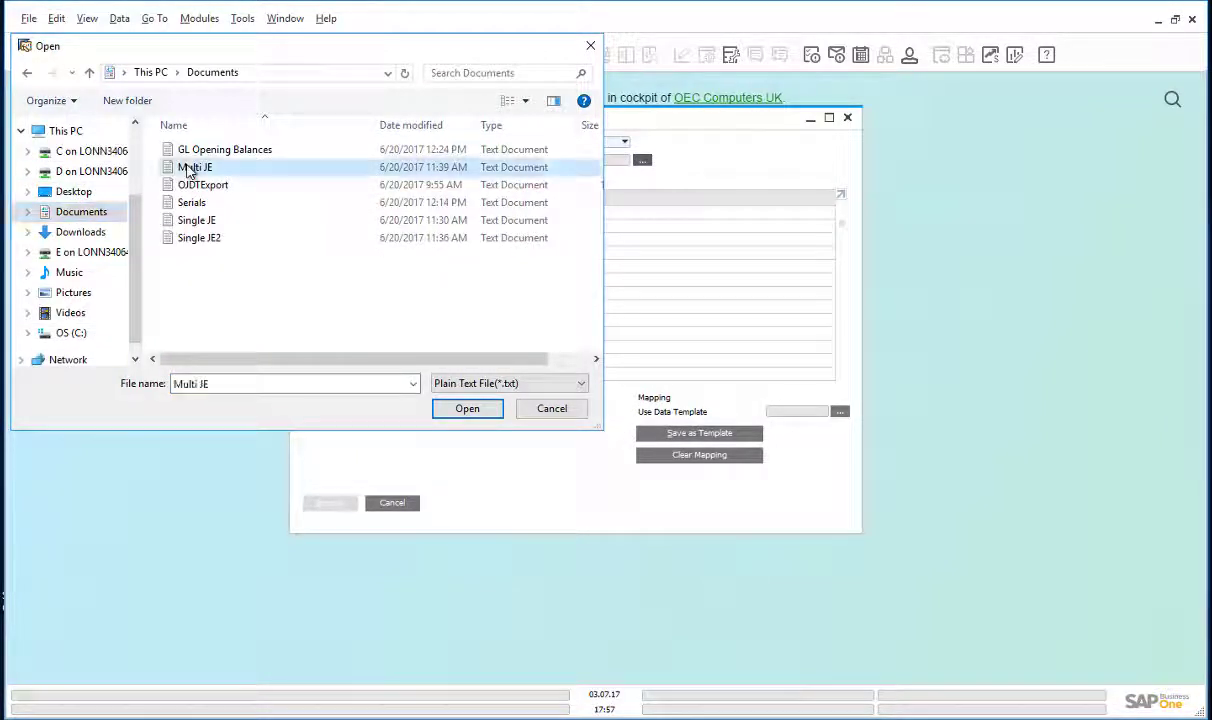
{"action": "left_click", "coordinate": [465, 409]}
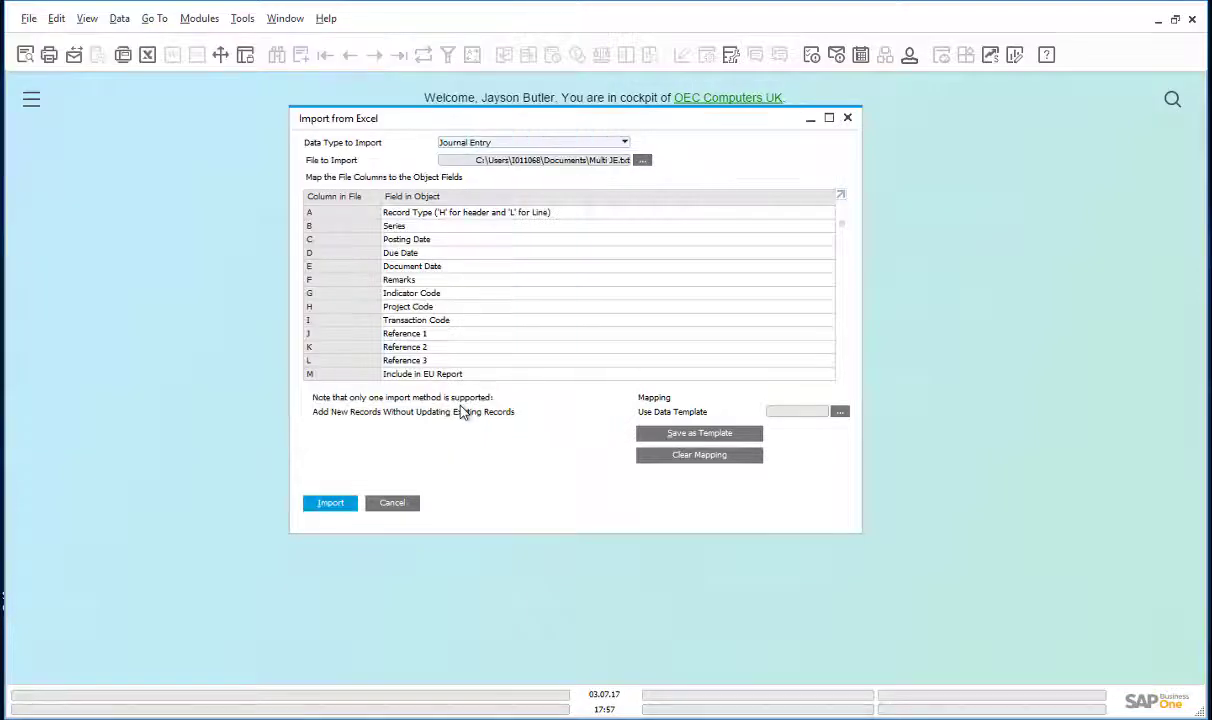
Step: Apply the JE data import template and import the journal entries from the Multi JE file, closing the import window when done
{"action": "left_click", "coordinate": [840, 414]}
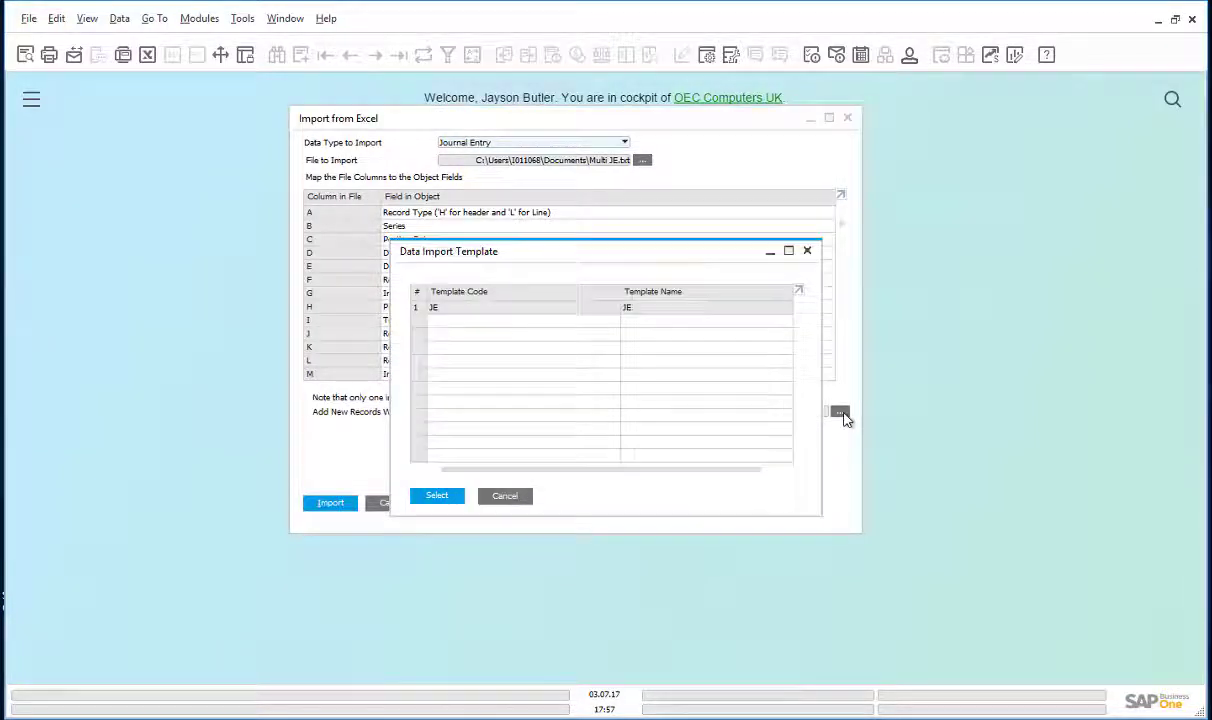
{"action": "left_click", "coordinate": [417, 308]}
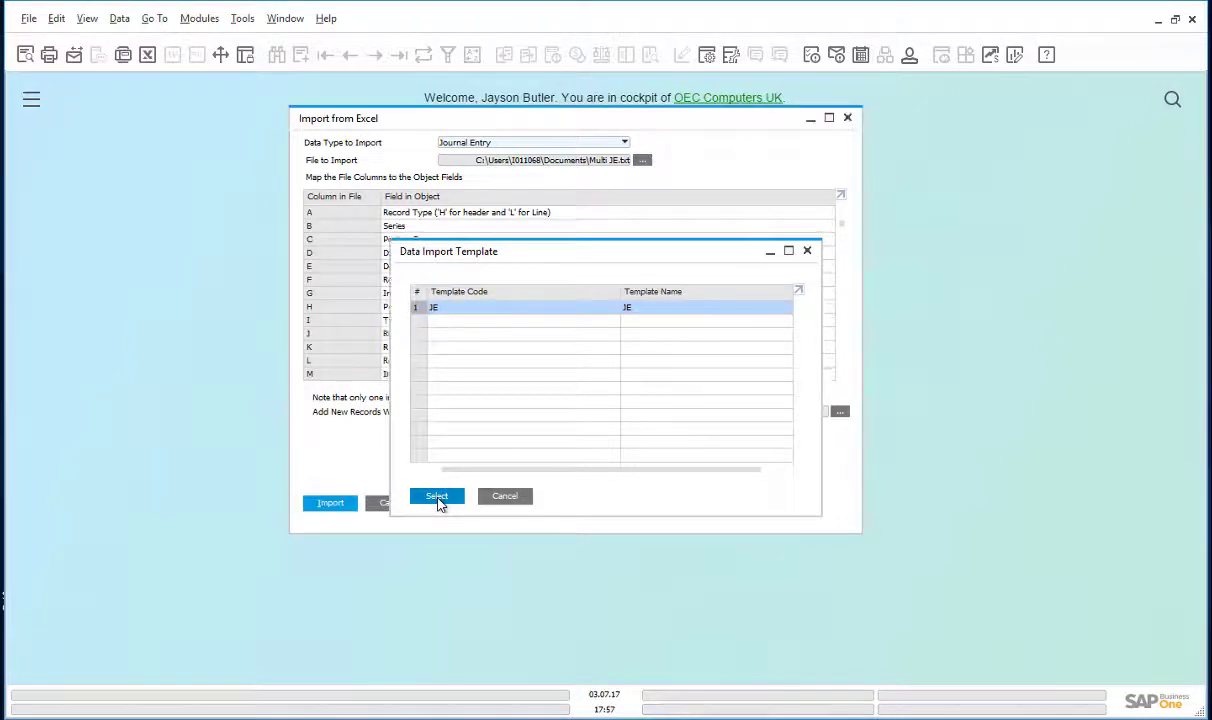
{"action": "left_click", "coordinate": [438, 499]}
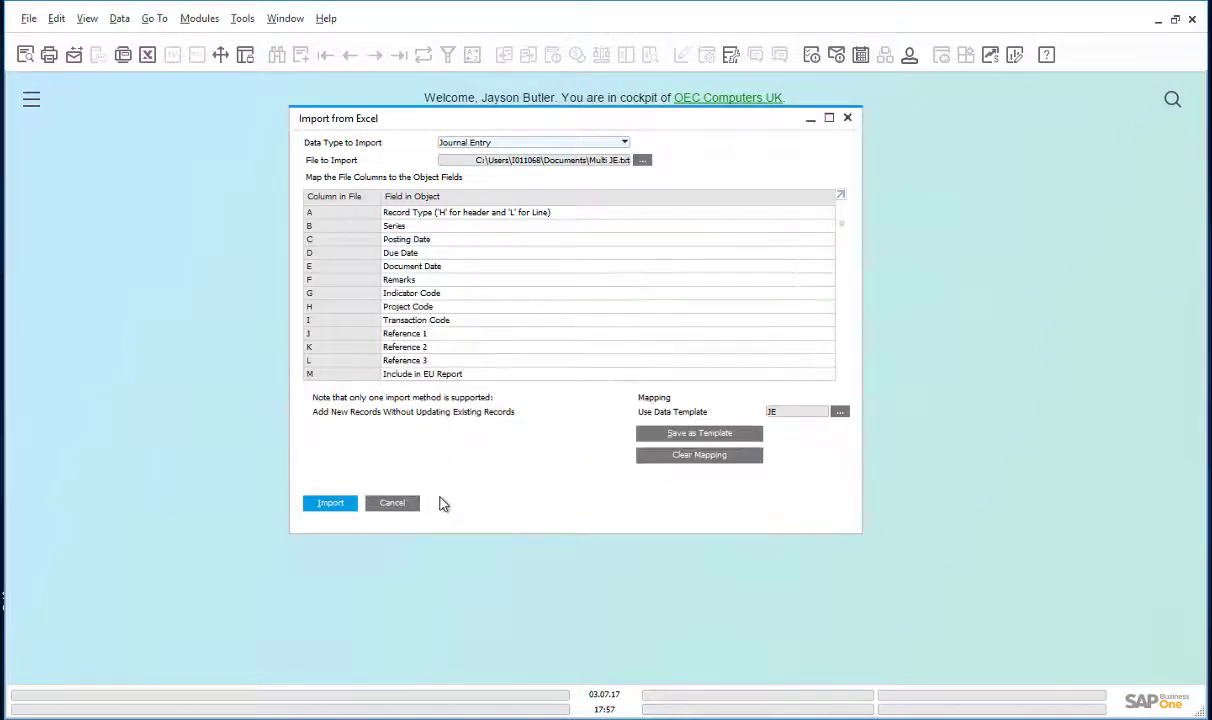
{"action": "left_click", "coordinate": [331, 504]}
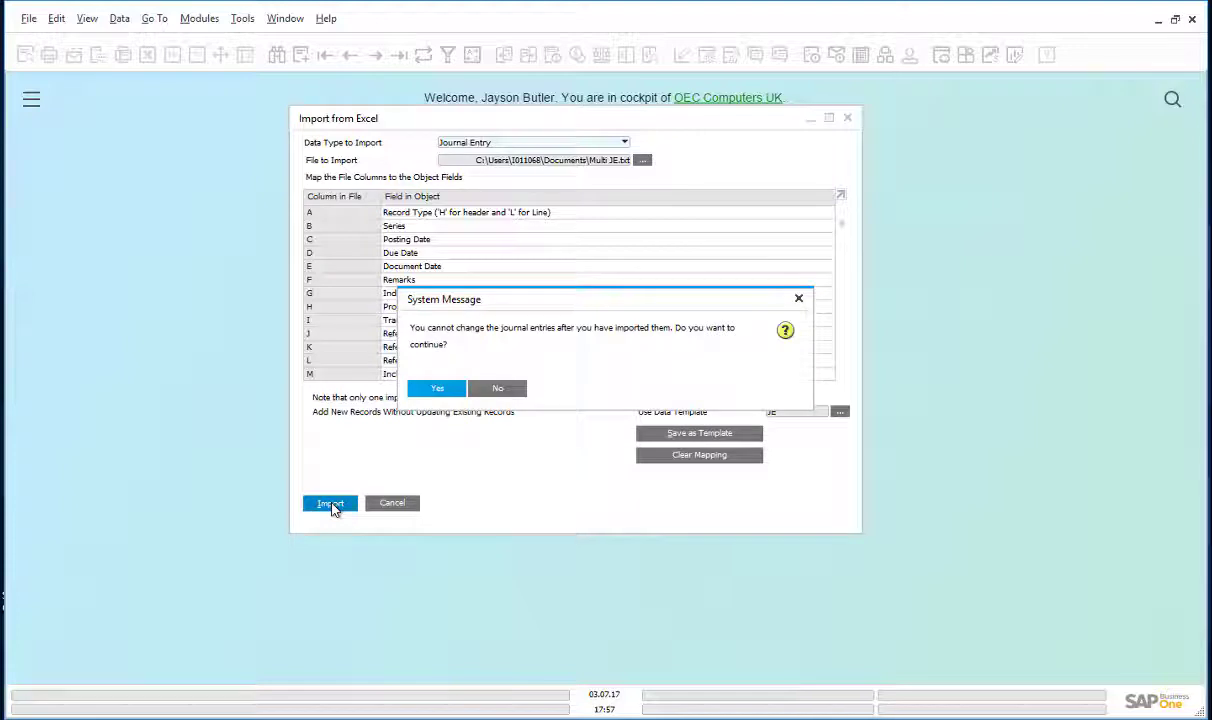
{"action": "left_click", "coordinate": [434, 389]}
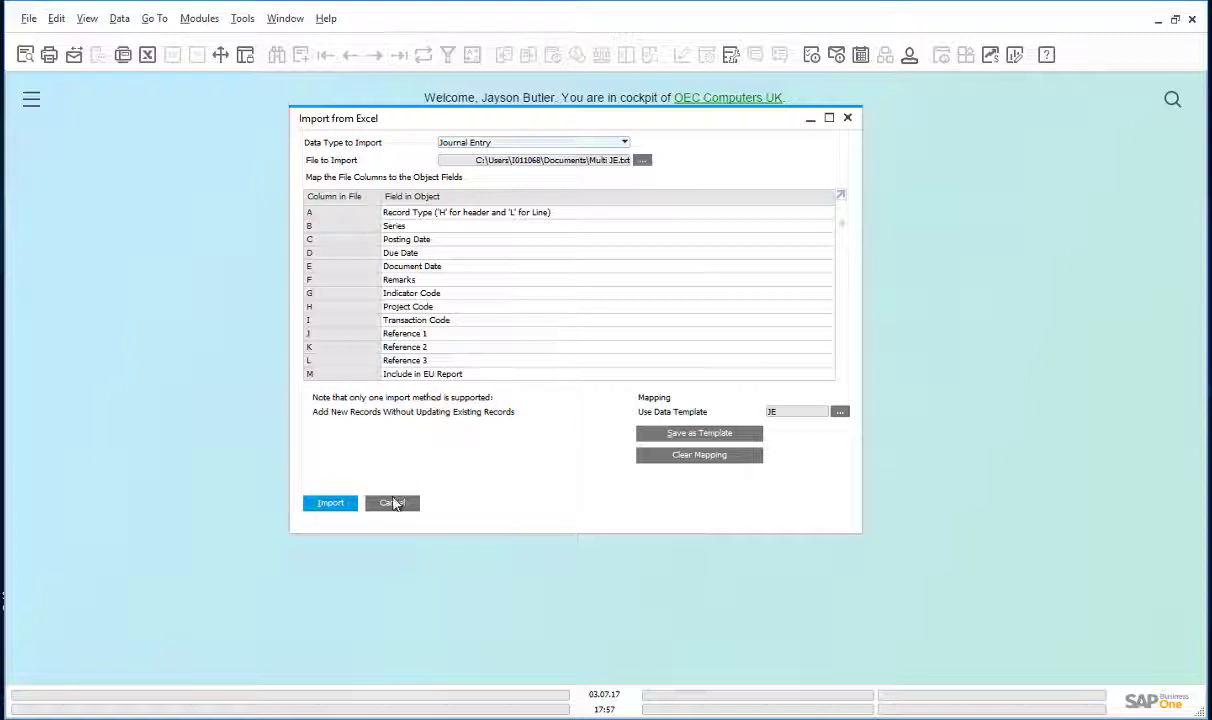
{"action": "left_click", "coordinate": [392, 503]}
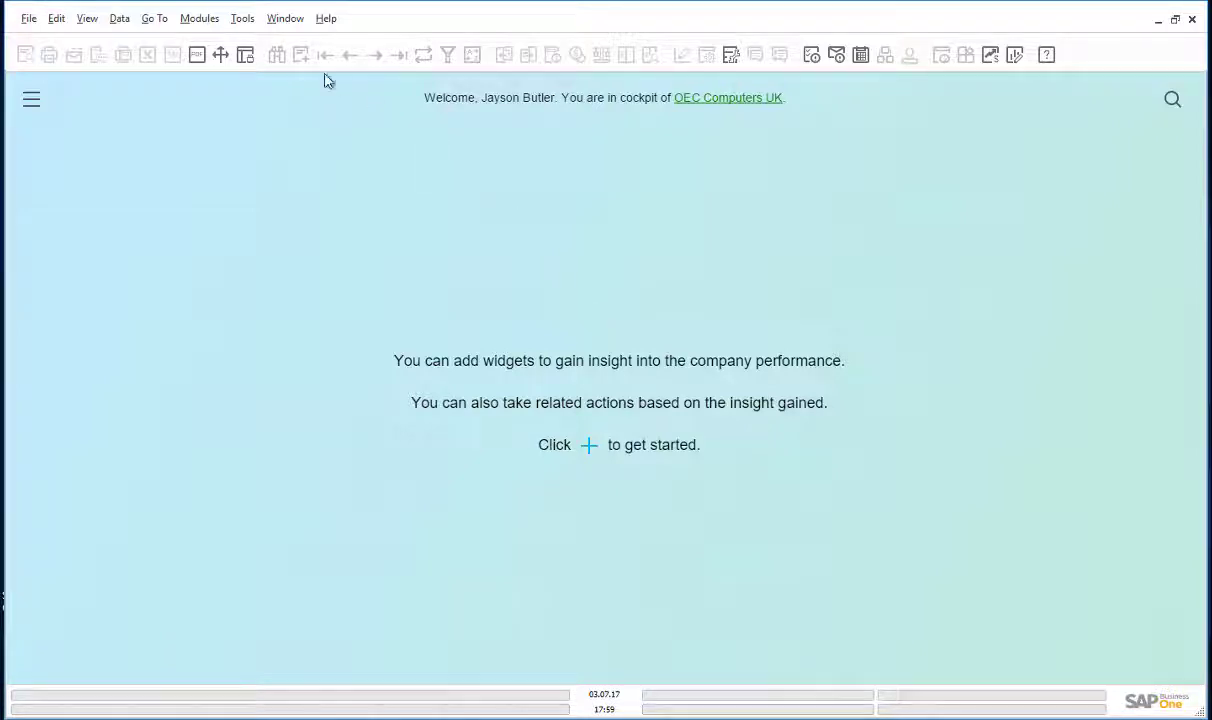
Step: Create a new goods receipt PO in Purchasing with Acme Associates as the supplier
{"action": "left_click", "coordinate": [201, 27]}
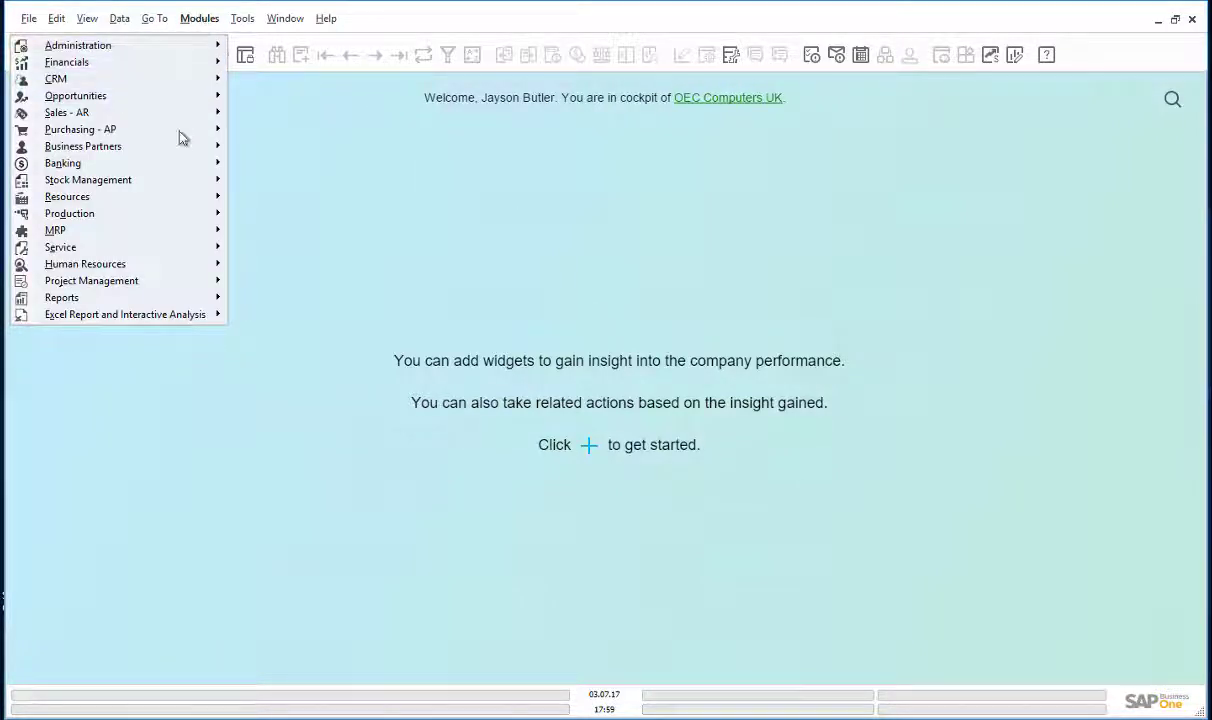
{"action": "mouse_move", "coordinate": [170, 129]}
{"action": "left_click", "coordinate": [336, 197]}
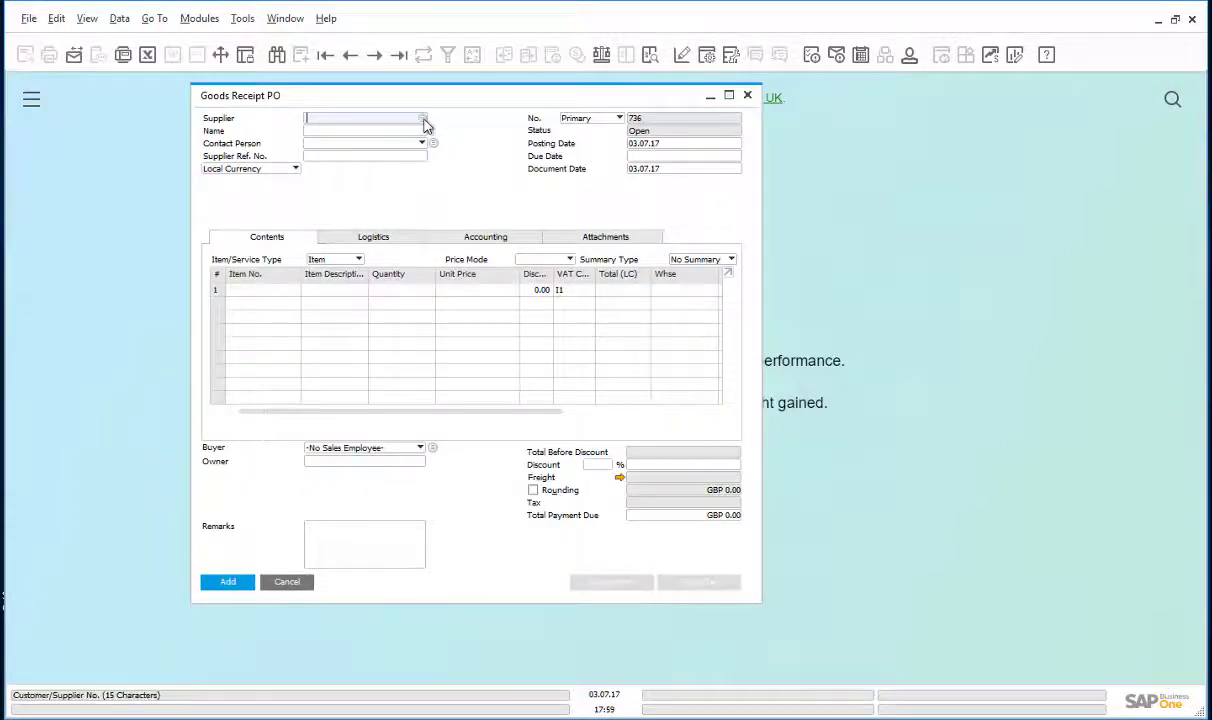
{"action": "left_click", "coordinate": [421, 119]}
{"action": "left_click", "coordinate": [260, 561]}
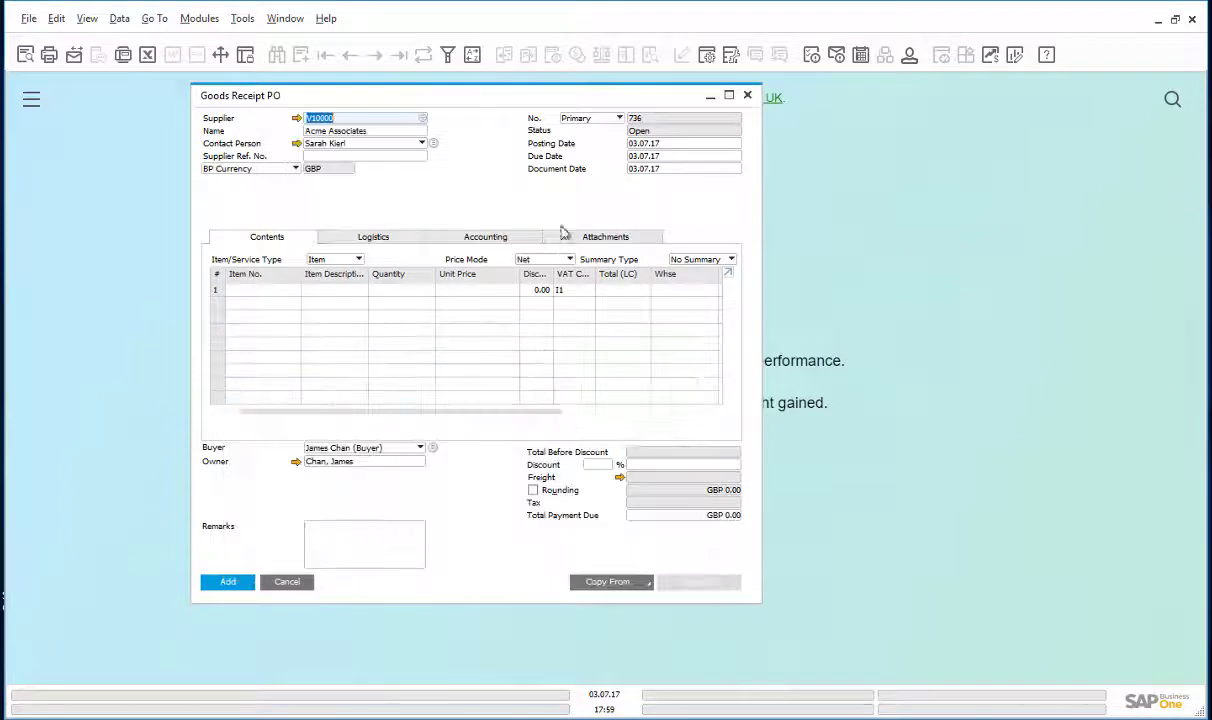
Step: Add item A00006, Rainbow 1200 Laser Series, to the goods receipt PO with a quantity of 3
{"action": "left_click", "coordinate": [276, 290]}
{"action": "left_click", "coordinate": [296, 289]}
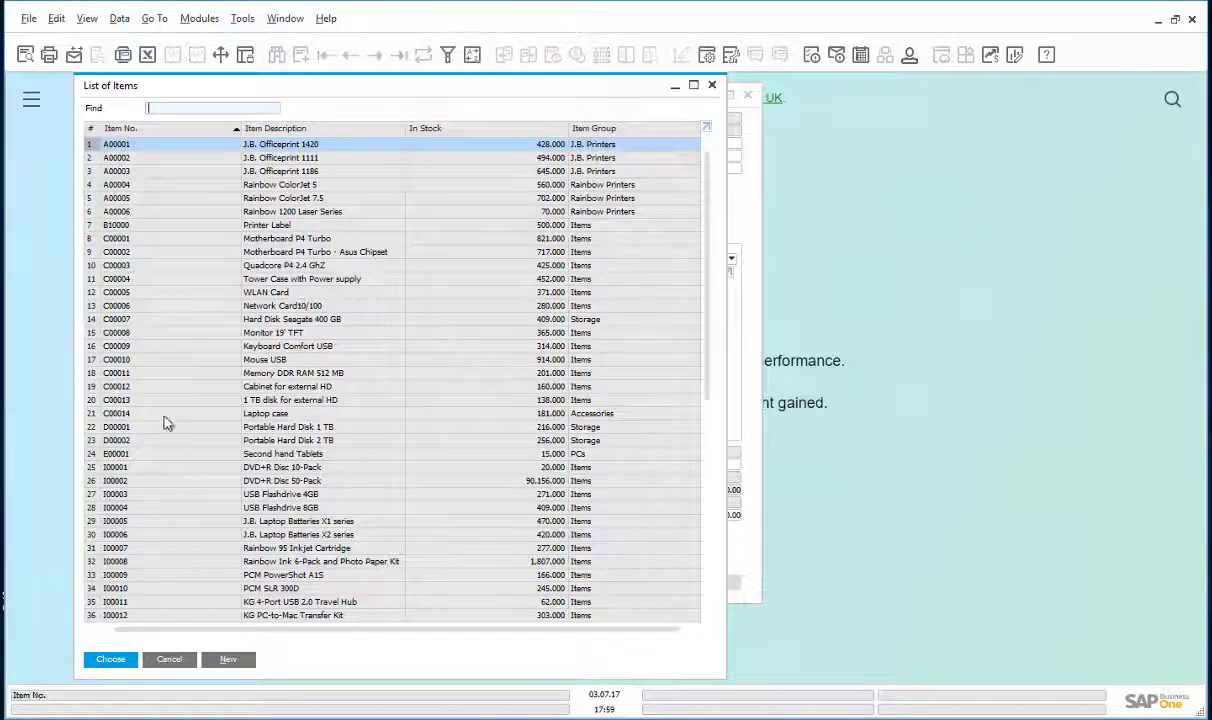
{"action": "left_click", "coordinate": [110, 212]}
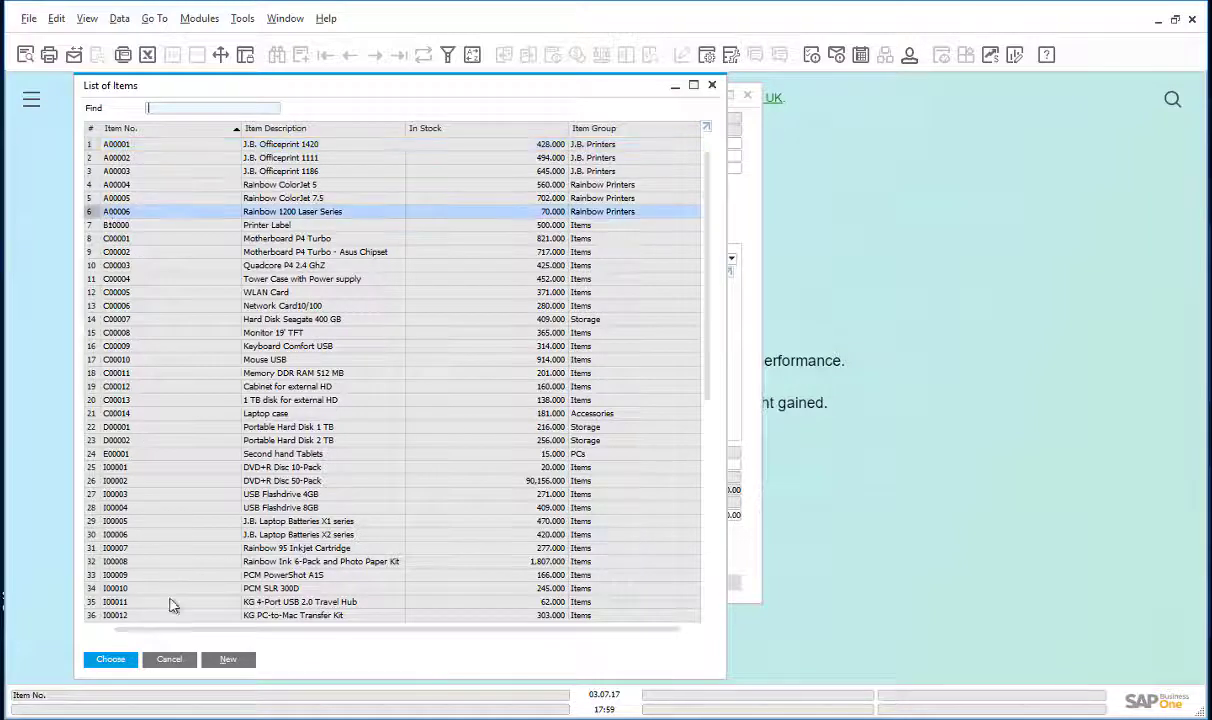
{"action": "left_click", "coordinate": [104, 659]}
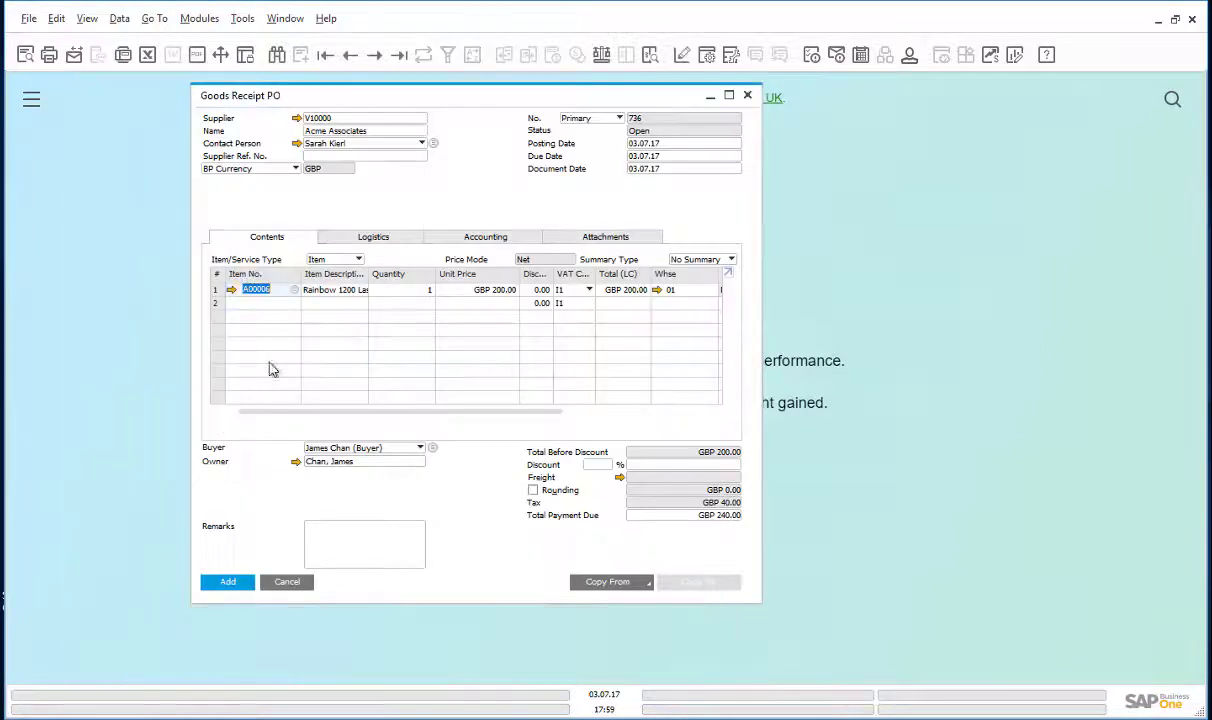
{"action": "left_click", "coordinate": [421, 289]}
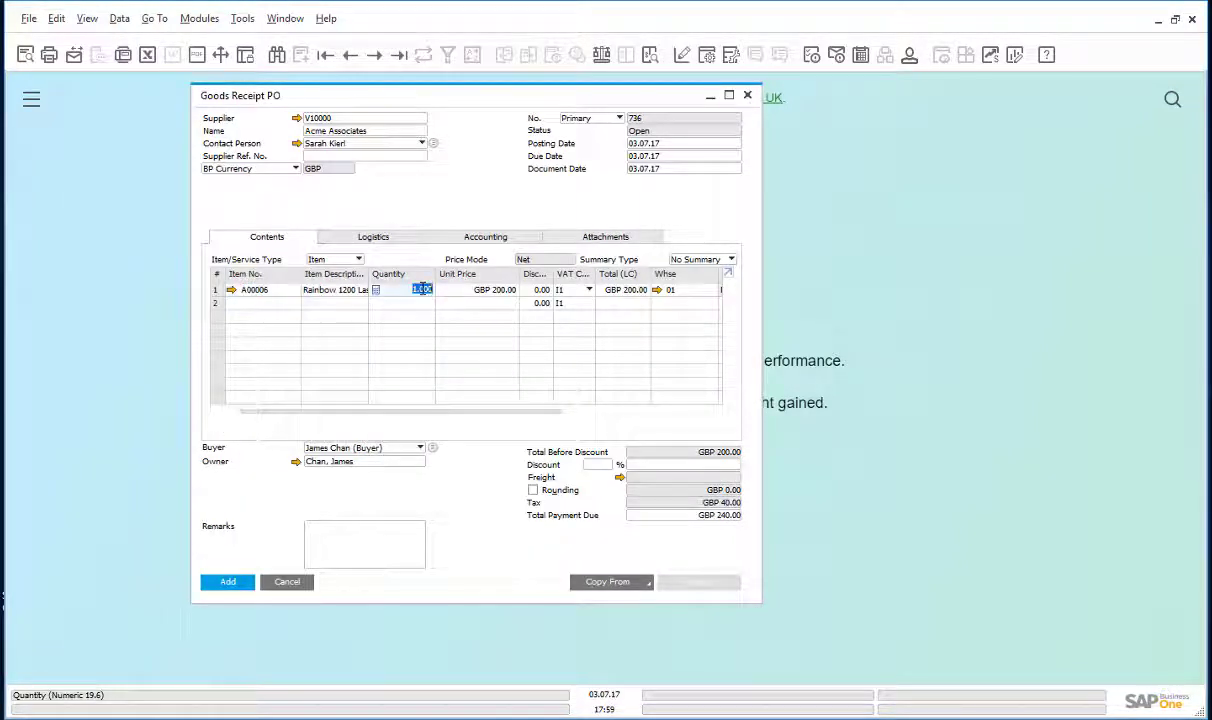
{"action": "key", "text": "BackSpace"}
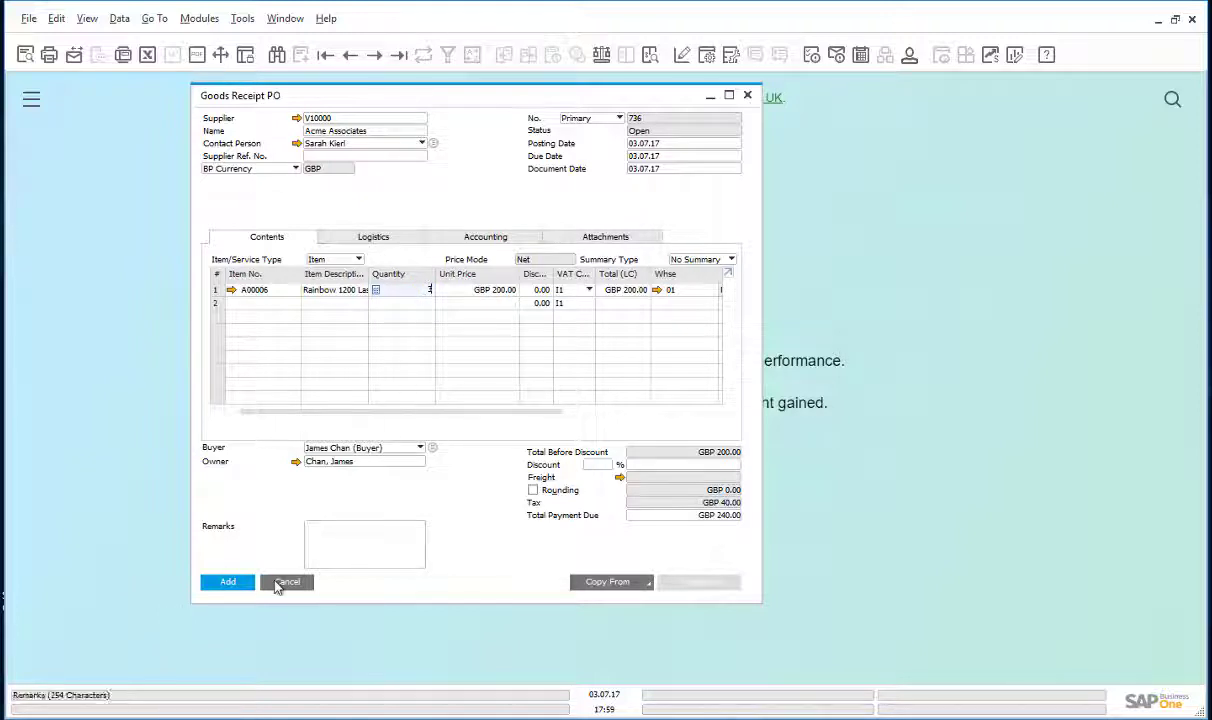
Step: Submit the goods receipt PO and start an Excel import of serial numbers from the serial number setup
{"action": "left_click", "coordinate": [228, 582]}
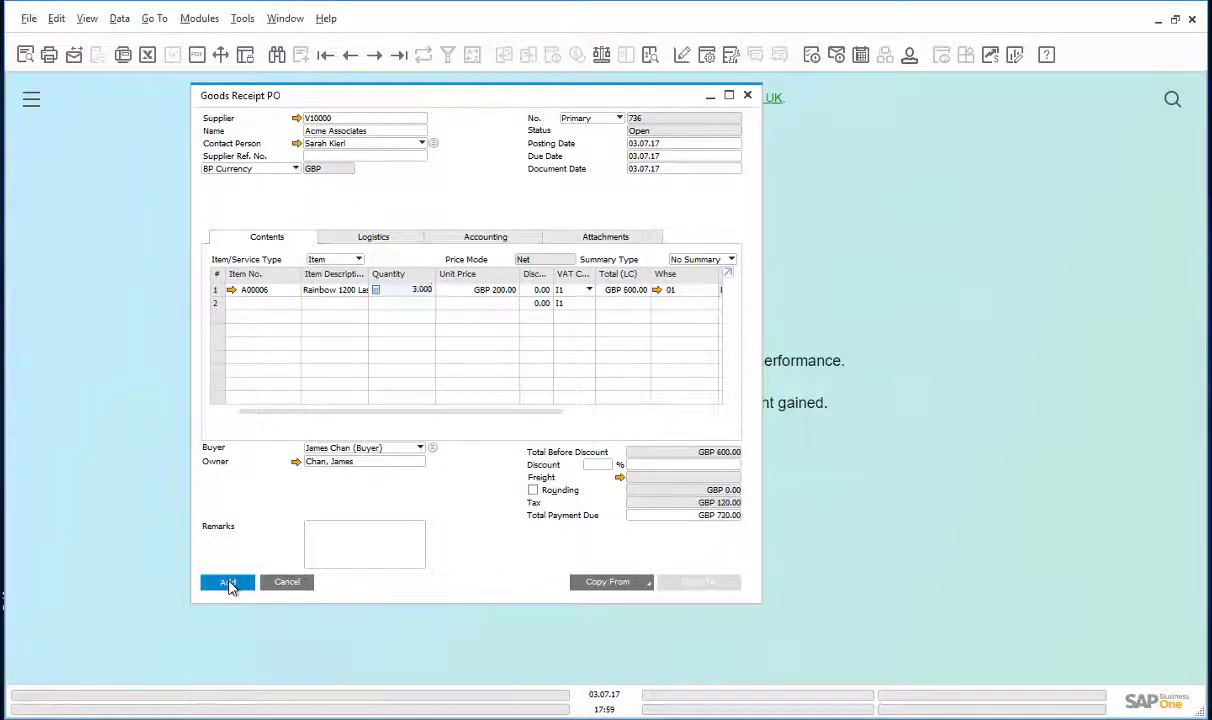
{"action": "left_click", "coordinate": [437, 389]}
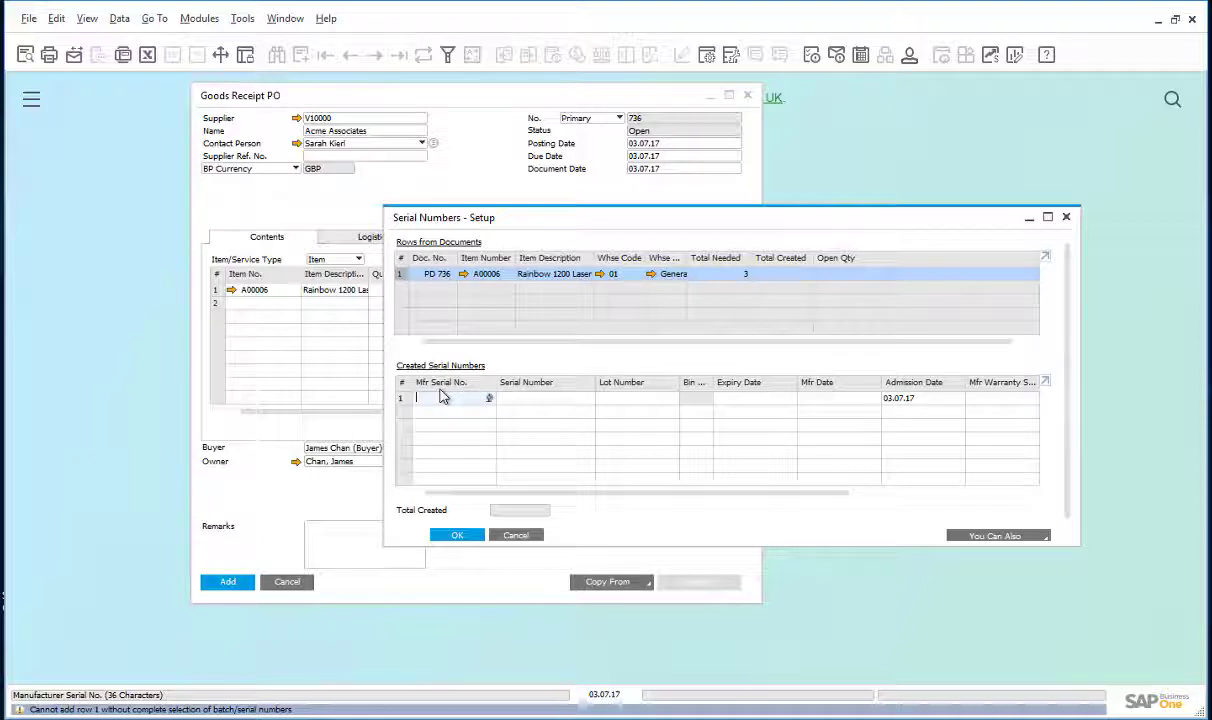
{"action": "left_click", "coordinate": [1046, 540]}
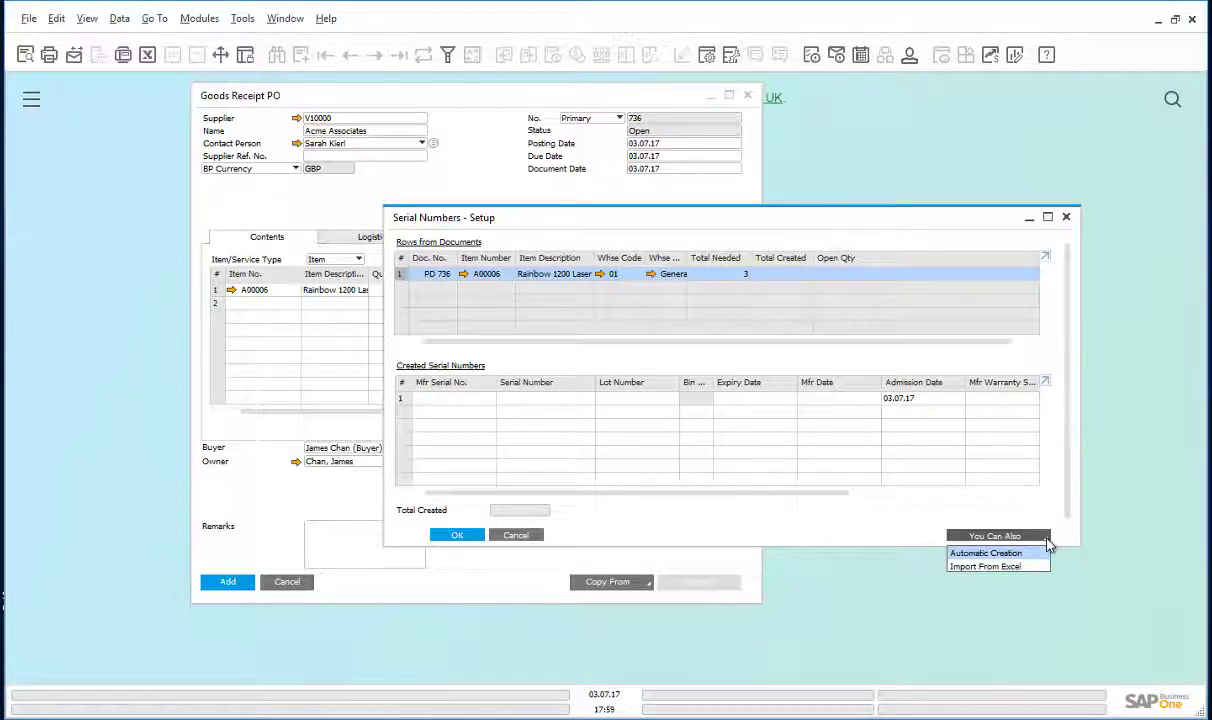
{"action": "left_click", "coordinate": [986, 567]}
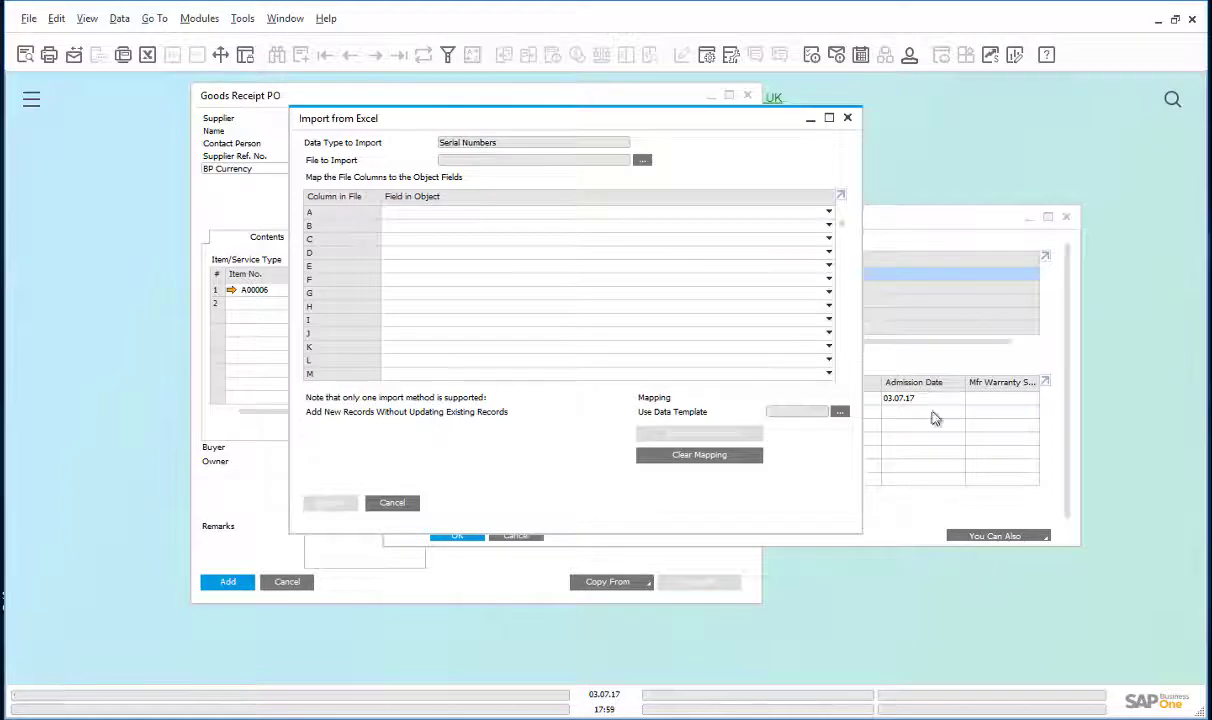
Step: Choose the Serials text file in the Documents folder as the serial number file to import
{"action": "left_click", "coordinate": [641, 162]}
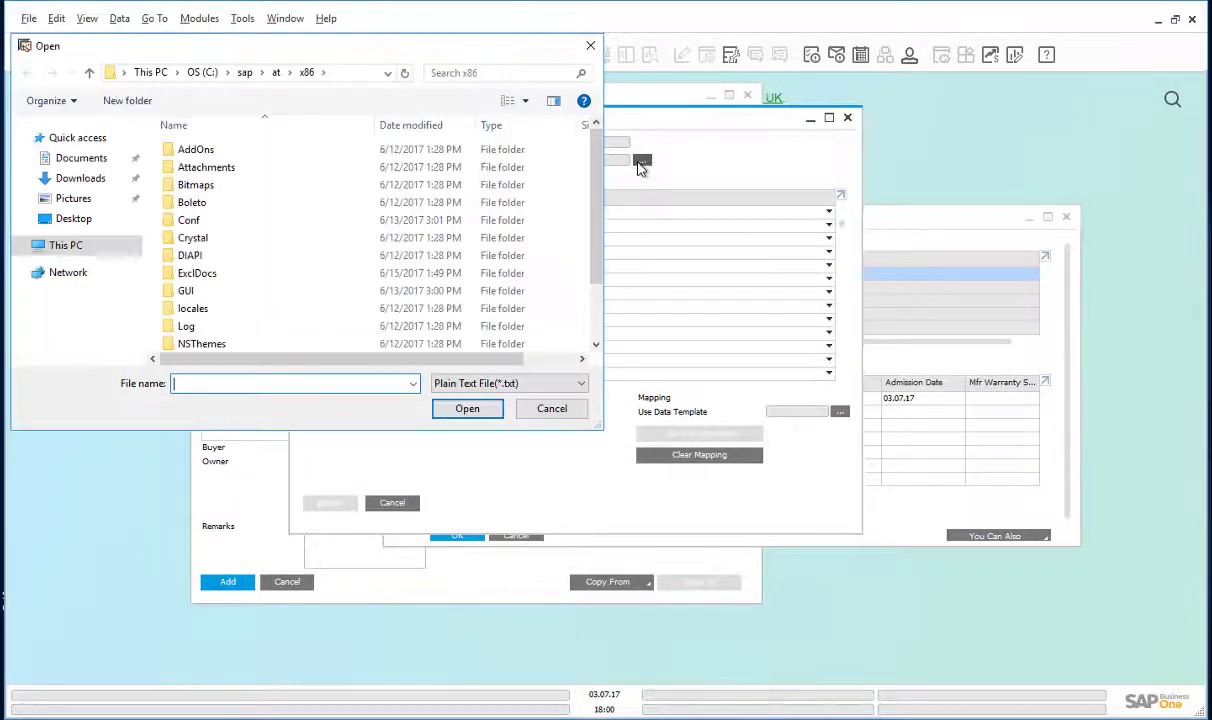
{"action": "left_click", "coordinate": [68, 211]}
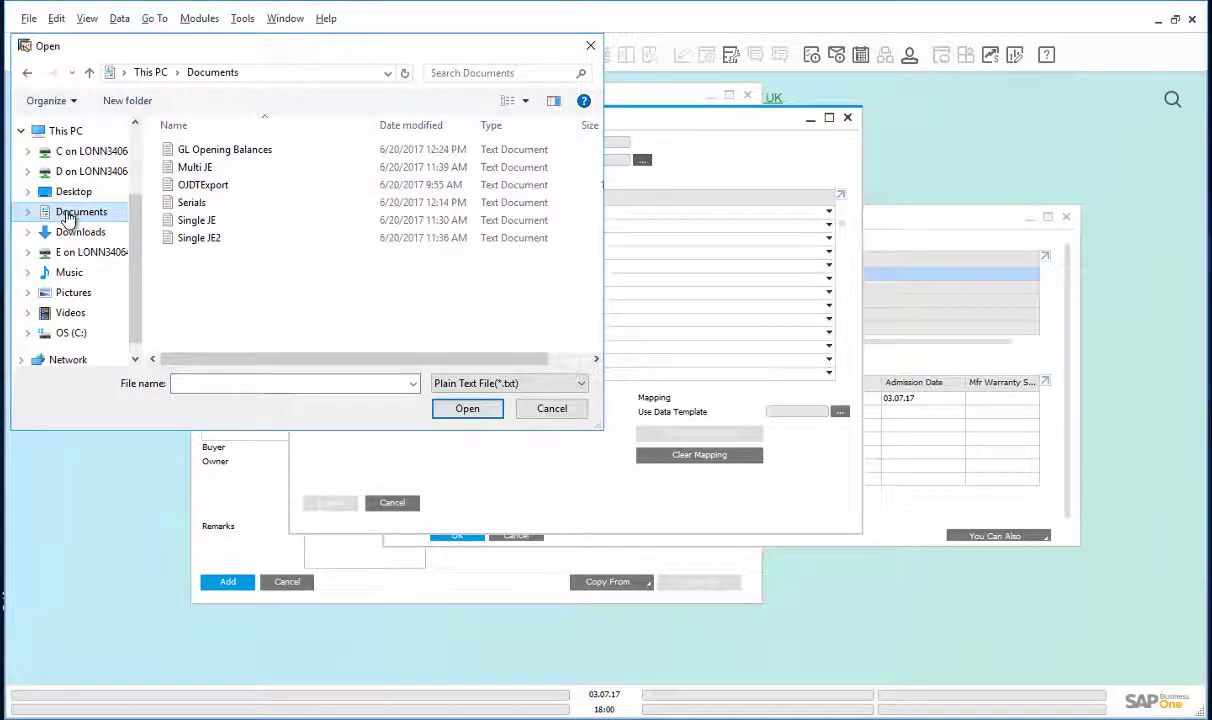
{"action": "left_click", "coordinate": [190, 204]}
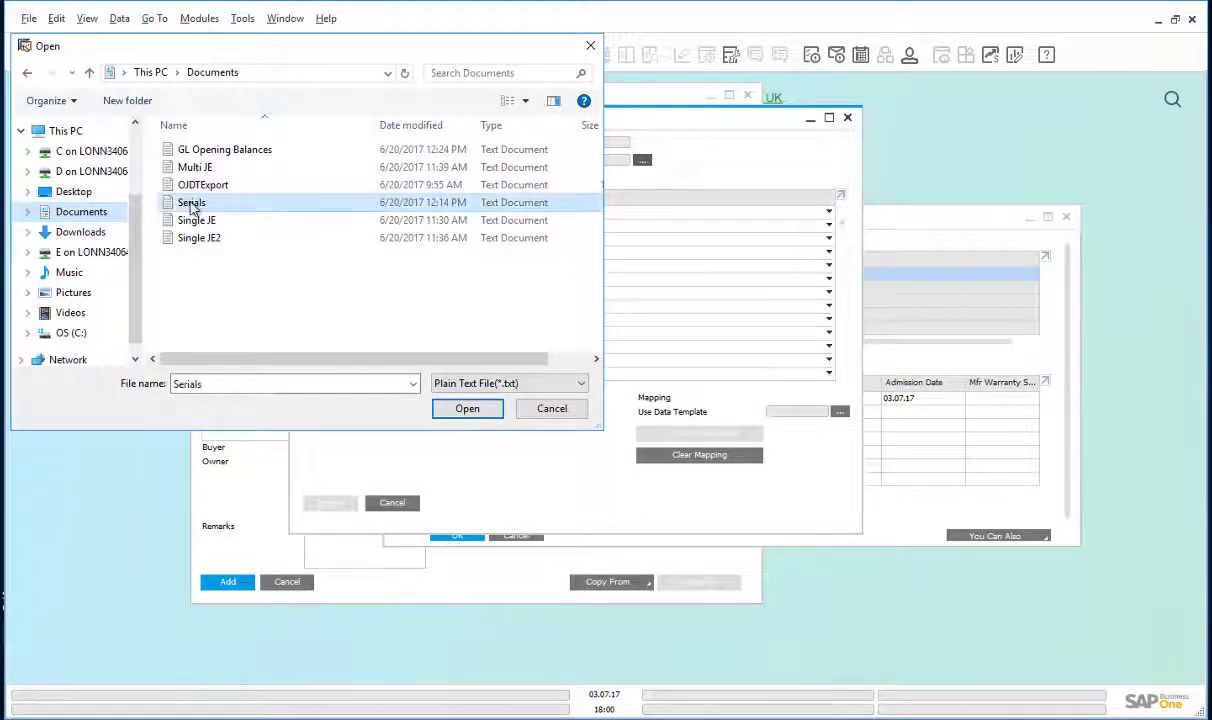
{"action": "left_click", "coordinate": [480, 410]}
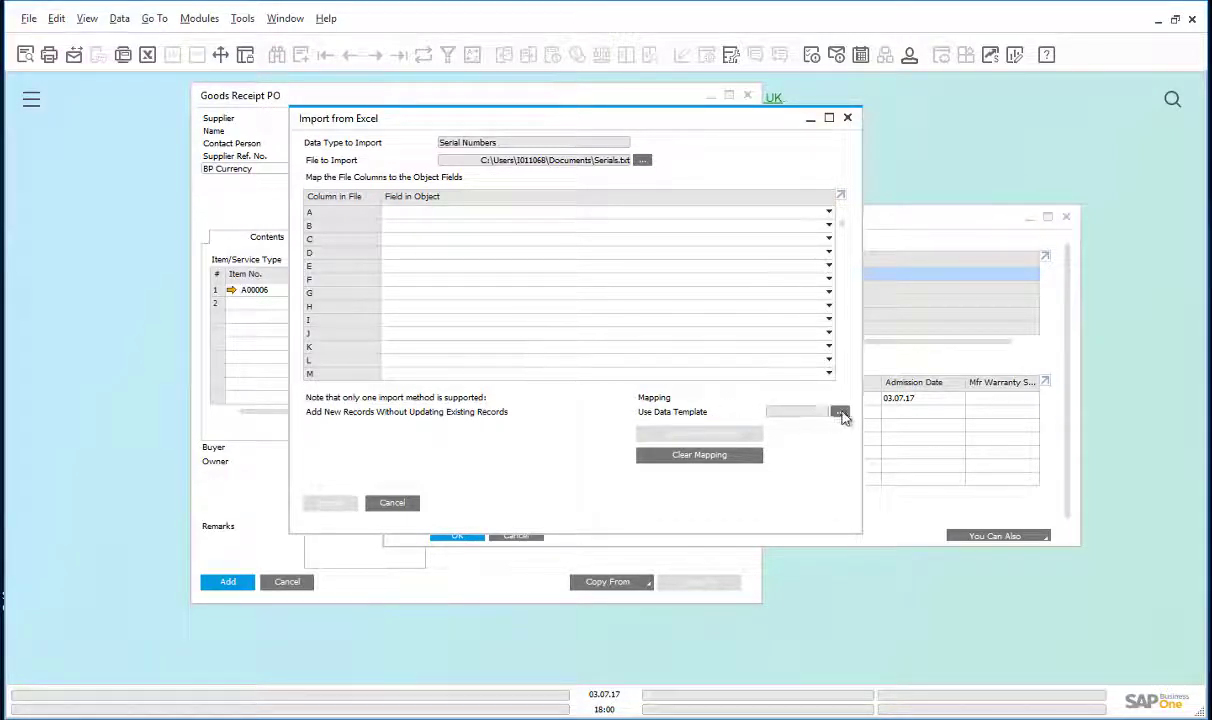
Step: Apply the Serial Numbers data import template and import the serial numbers for item A00006
{"action": "left_click", "coordinate": [840, 413]}
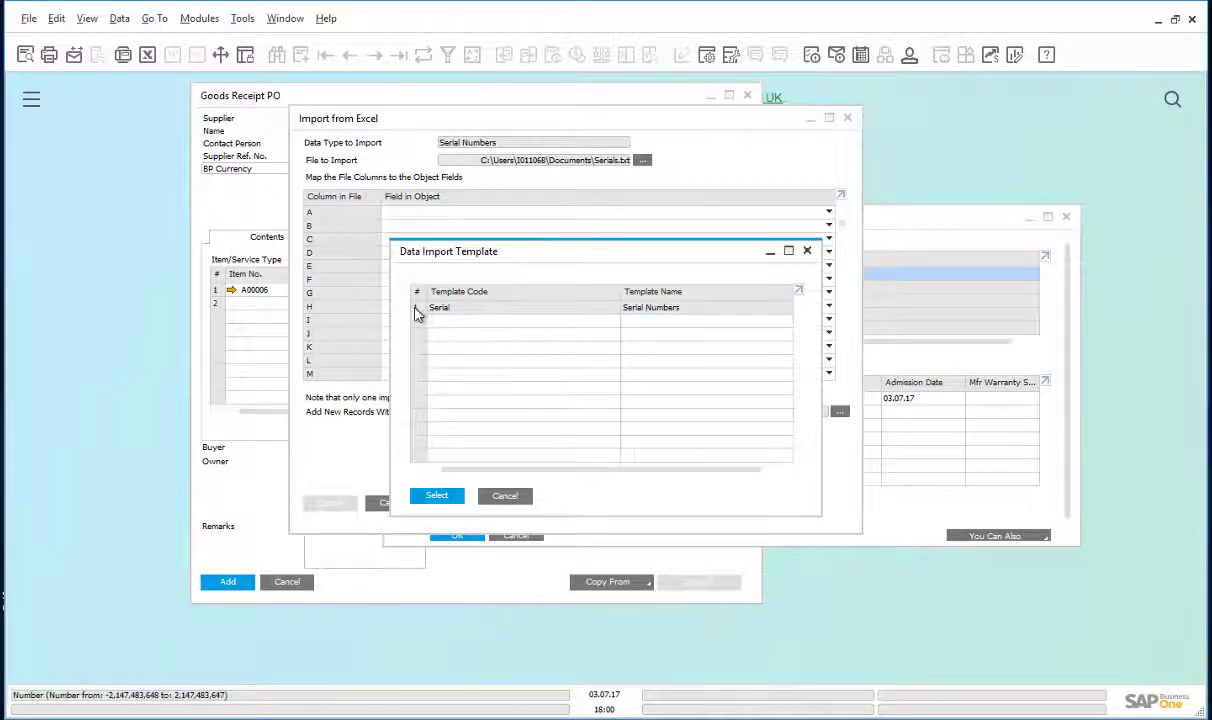
{"action": "left_click", "coordinate": [418, 310]}
{"action": "left_click", "coordinate": [437, 495]}
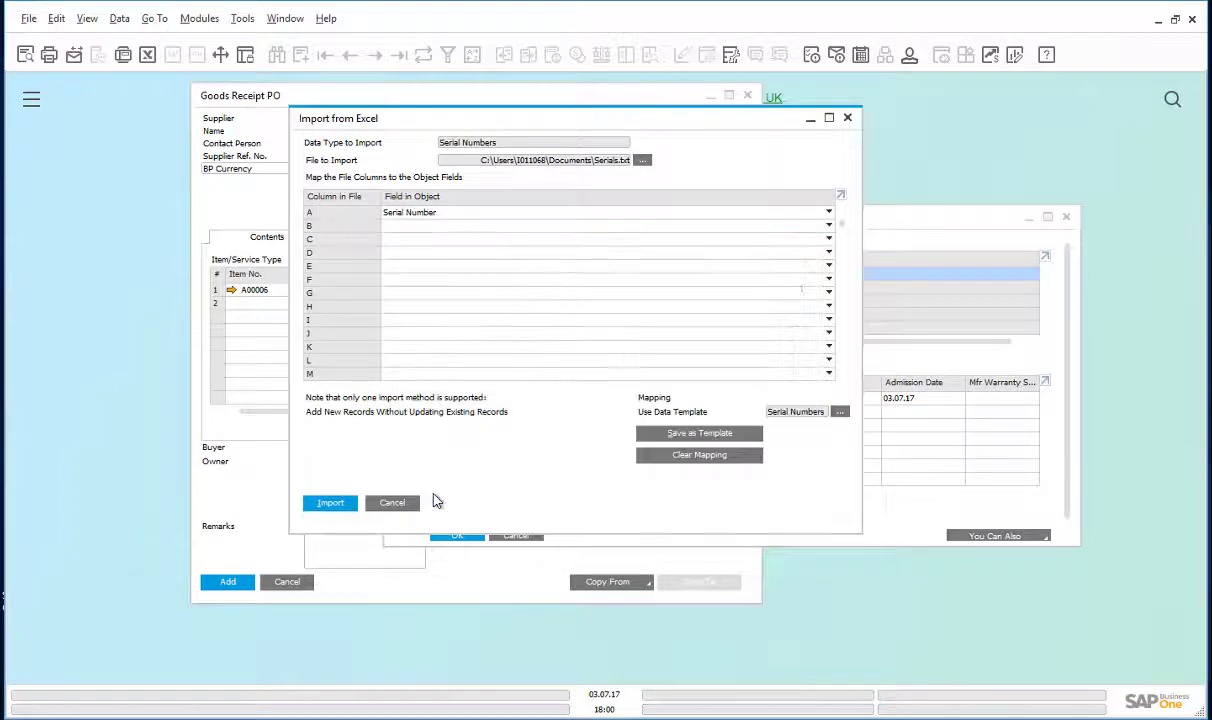
{"action": "left_click", "coordinate": [333, 504]}
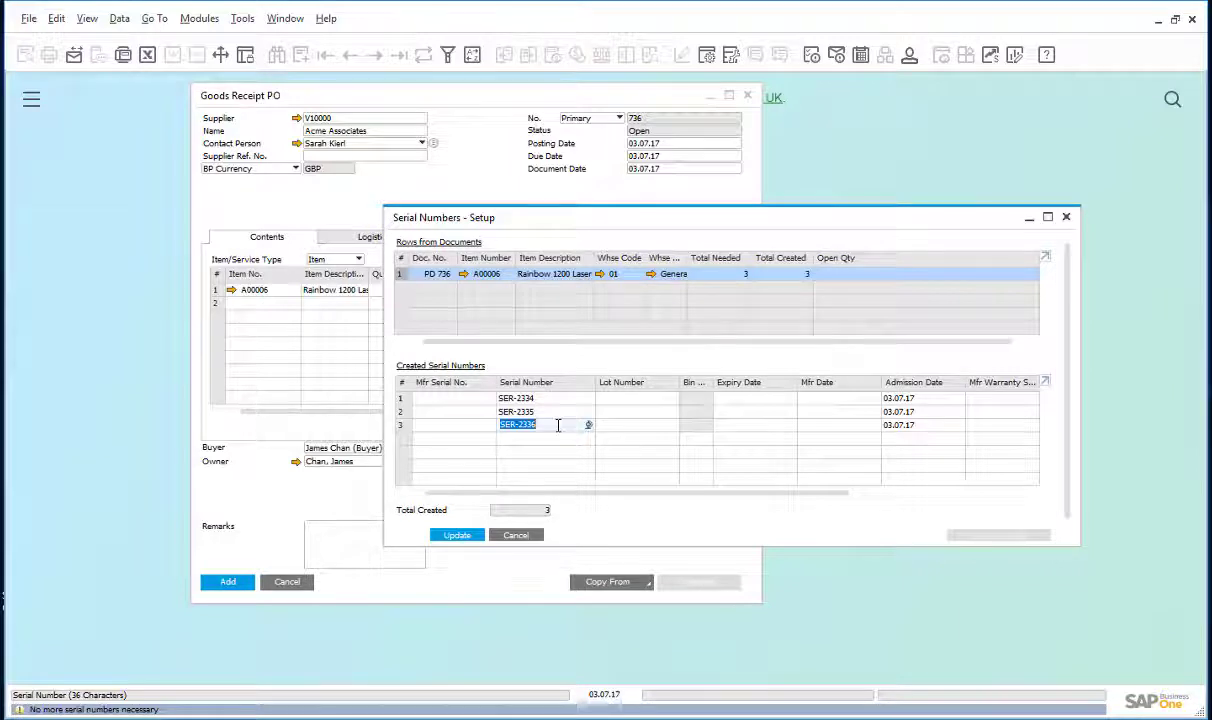
Step: Save the imported serial numbers and add the goods receipt PO, accepting that it cannot be changed
{"action": "left_click", "coordinate": [458, 535]}
{"action": "left_click", "coordinate": [458, 536]}
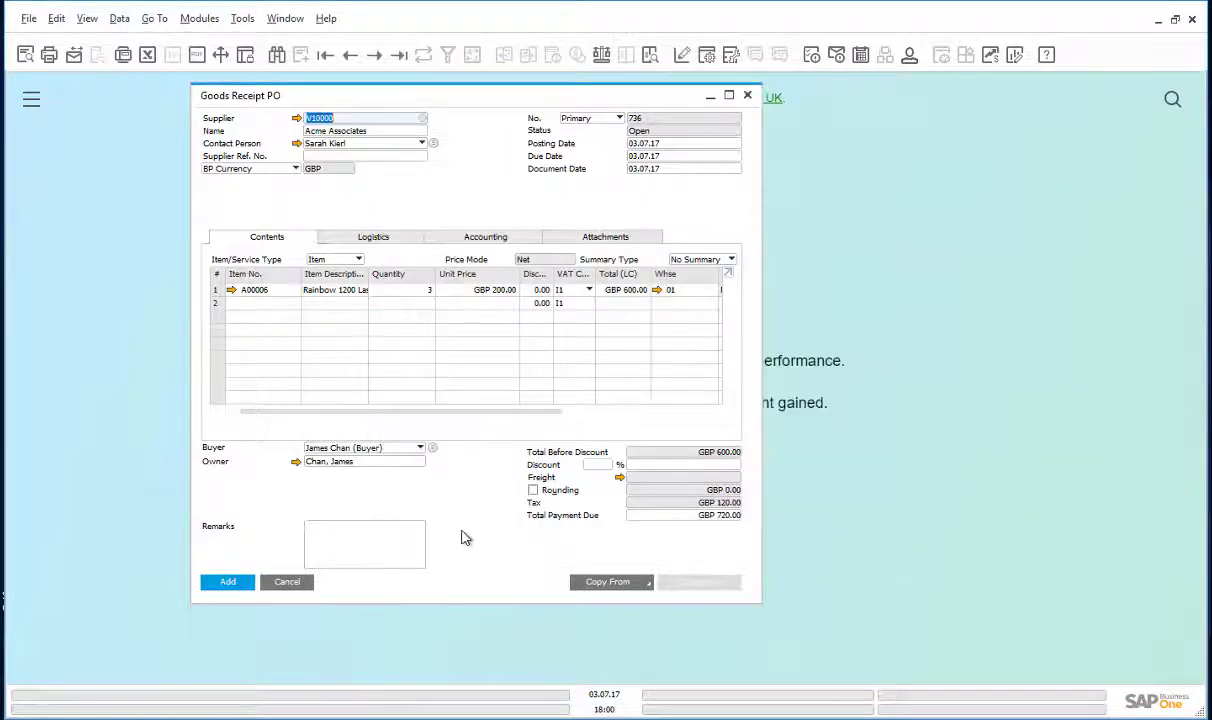
{"action": "left_click", "coordinate": [228, 583]}
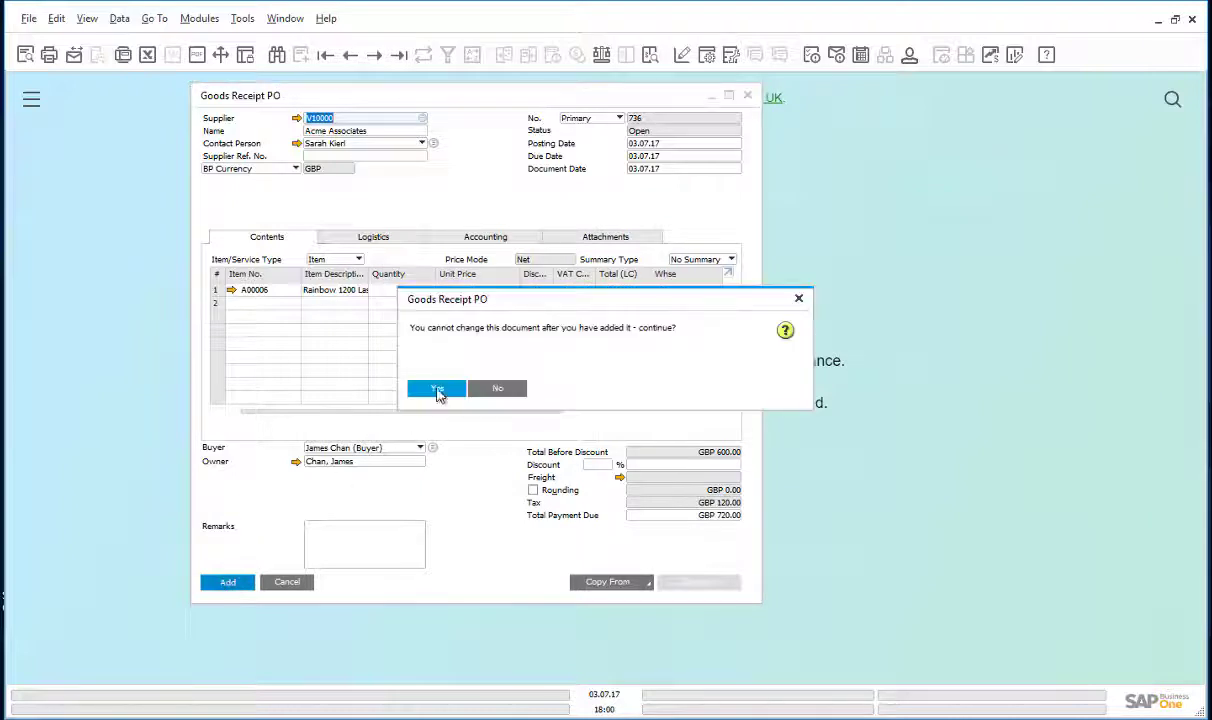
{"action": "left_click", "coordinate": [437, 389]}
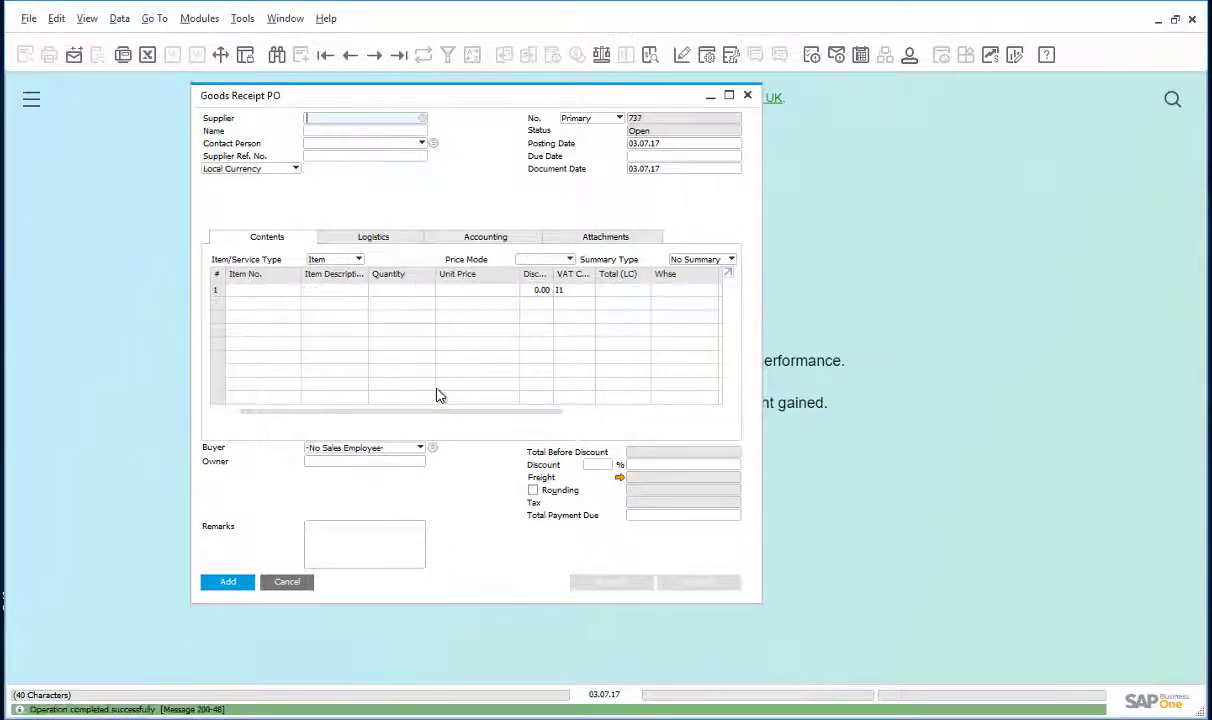
Step: Reopen the last goods receipt PO and review the serial number transactions report for its item row, closing the receipt when done
{"action": "left_click", "coordinate": [398, 54]}
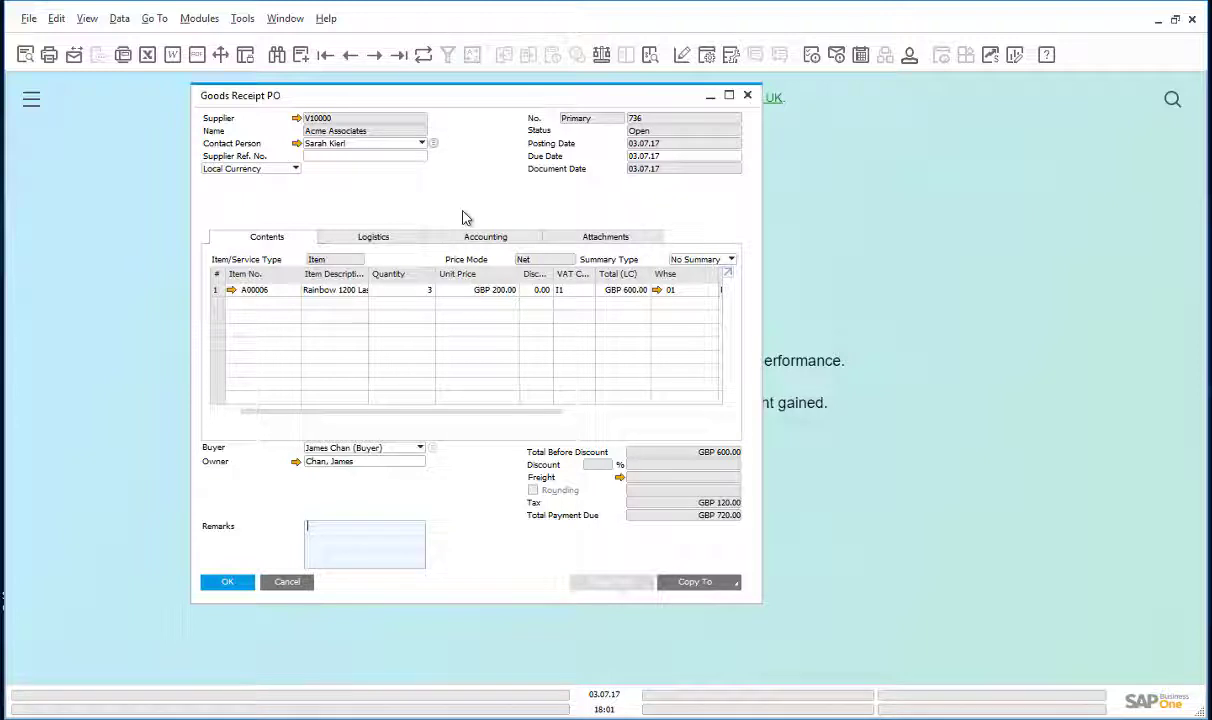
{"action": "right_click", "coordinate": [426, 300]}
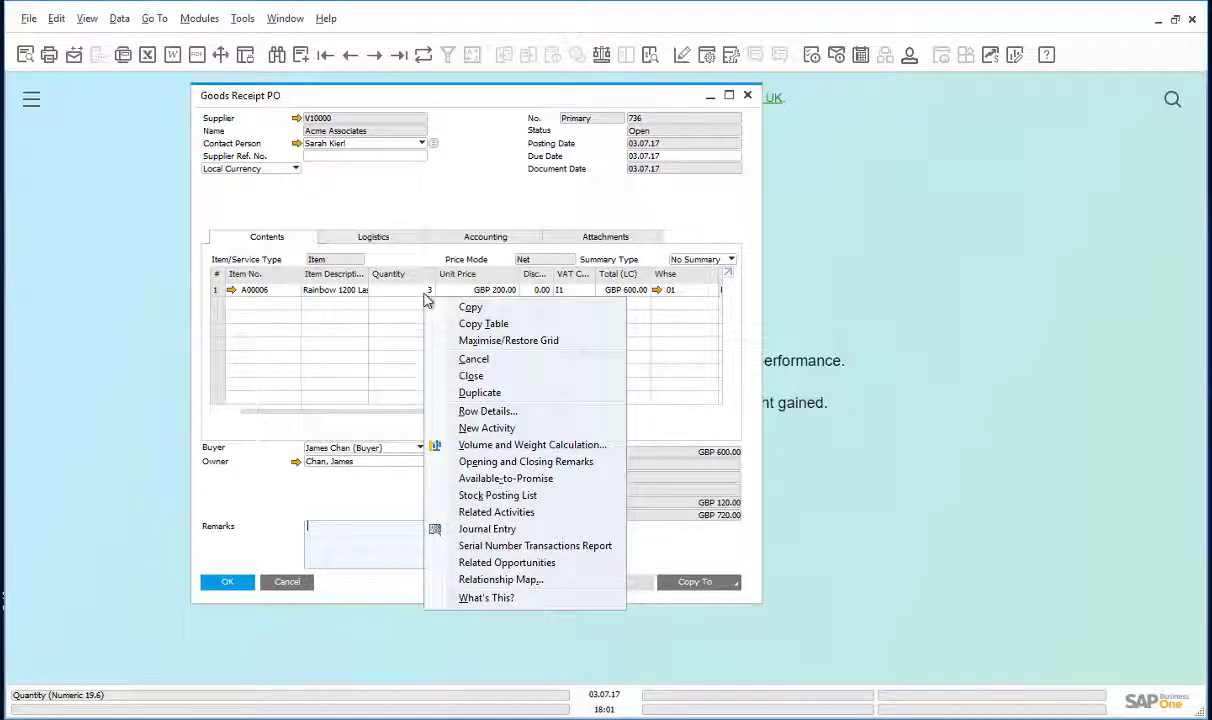
{"action": "left_click", "coordinate": [506, 546]}
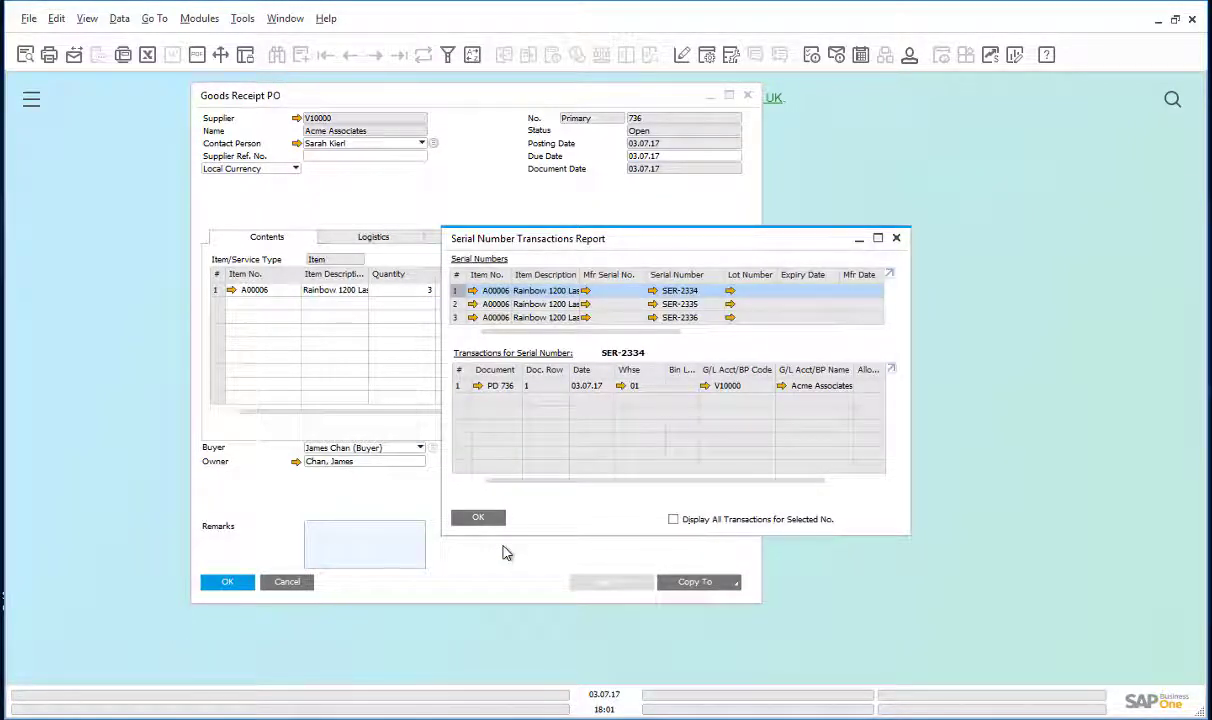
{"action": "left_click", "coordinate": [477, 518]}
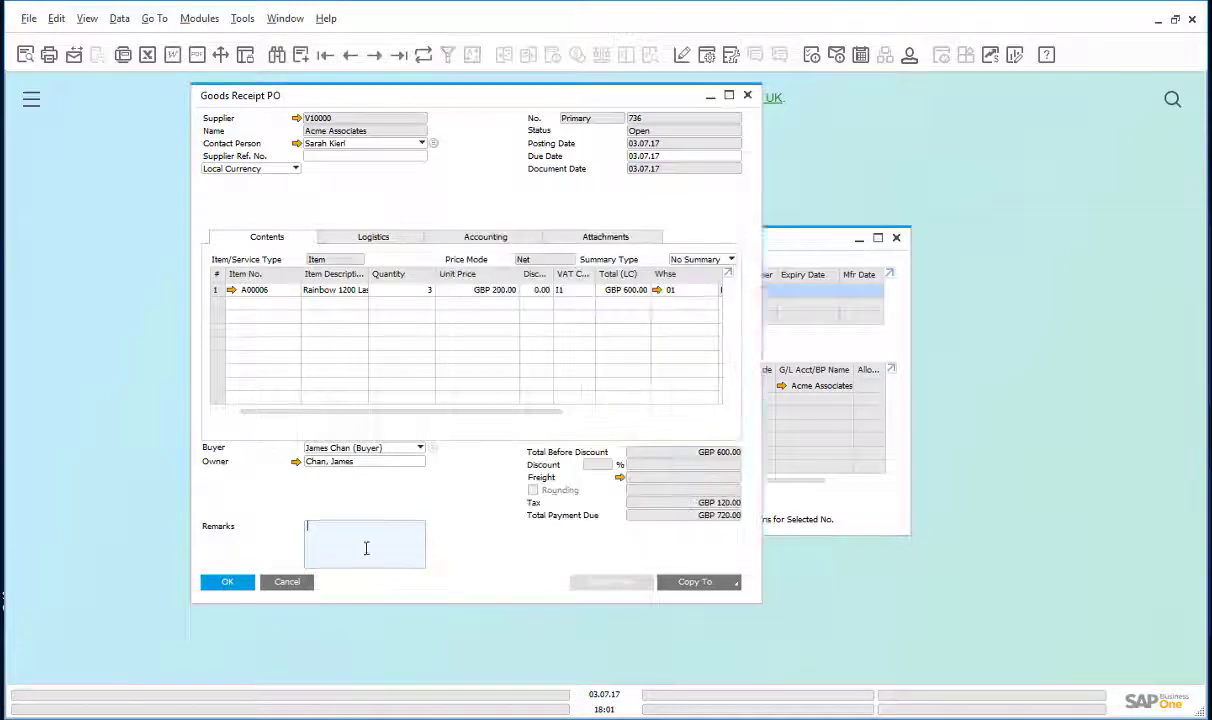
{"action": "left_click", "coordinate": [289, 583]}
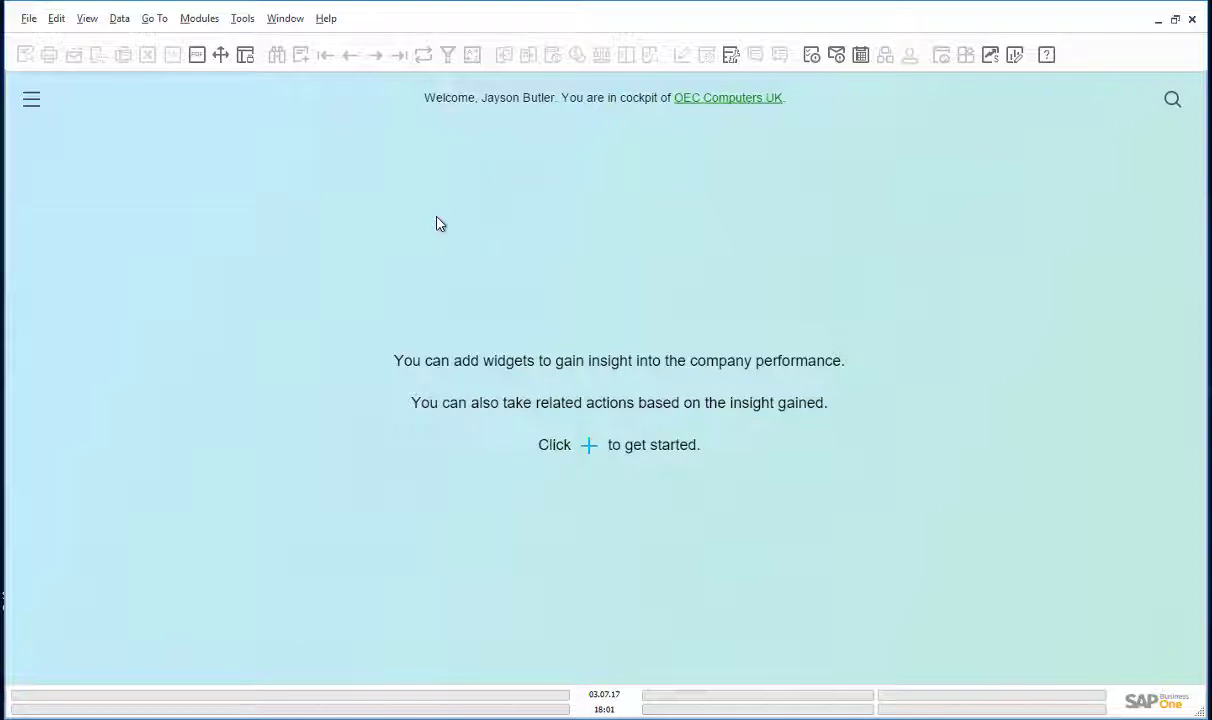
Step: Open the G/L accounts opening balance from System Initialisation with only the Assets account group selected
{"action": "left_click", "coordinate": [210, 22]}
{"action": "mouse_move", "coordinate": [200, 56]}
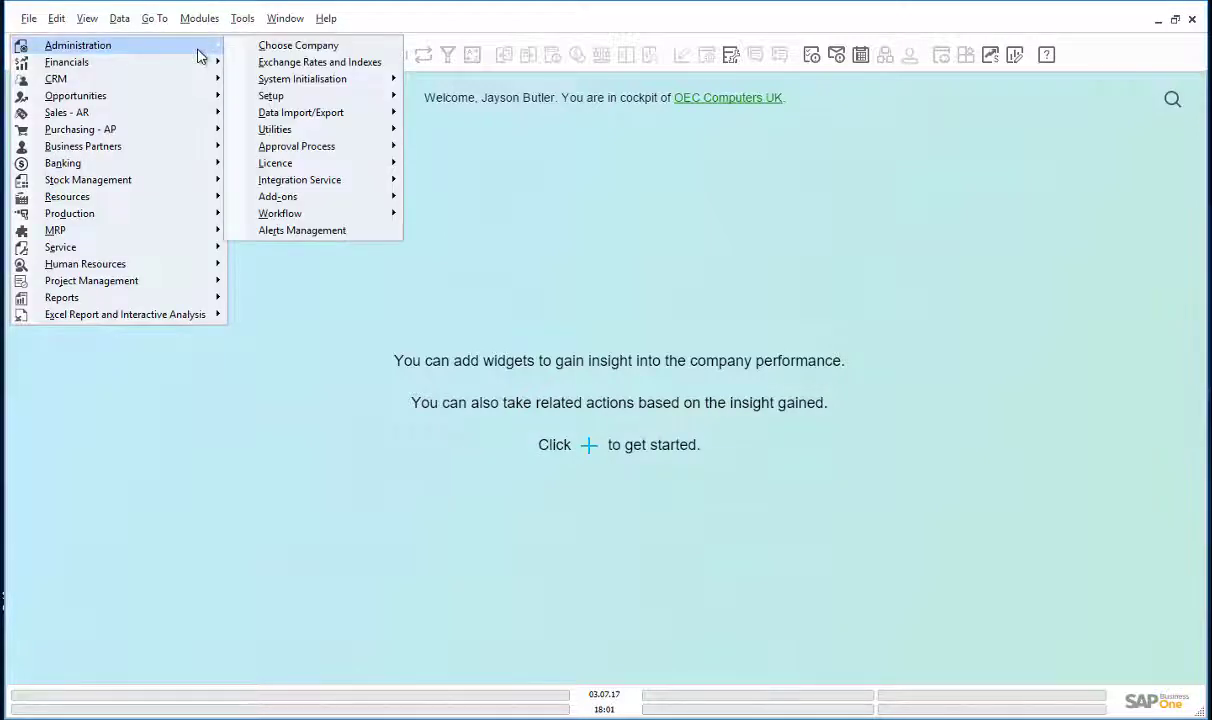
{"action": "mouse_move", "coordinate": [262, 80]}
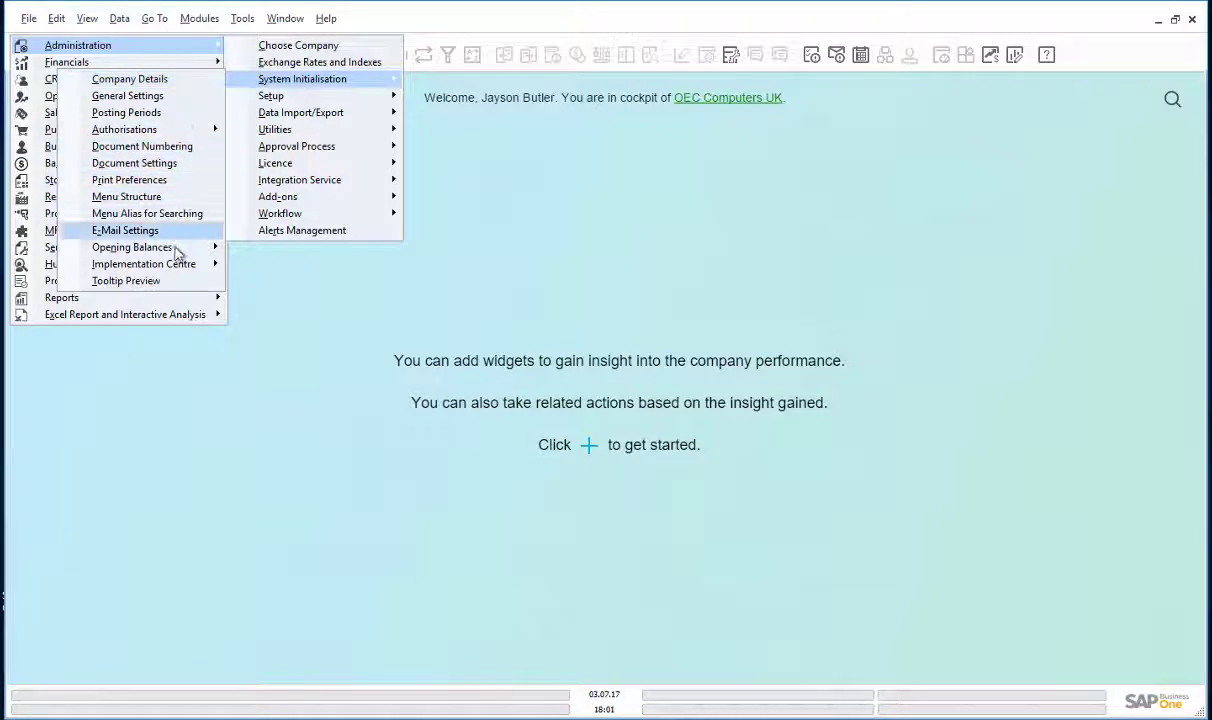
{"action": "mouse_move", "coordinate": [176, 252]}
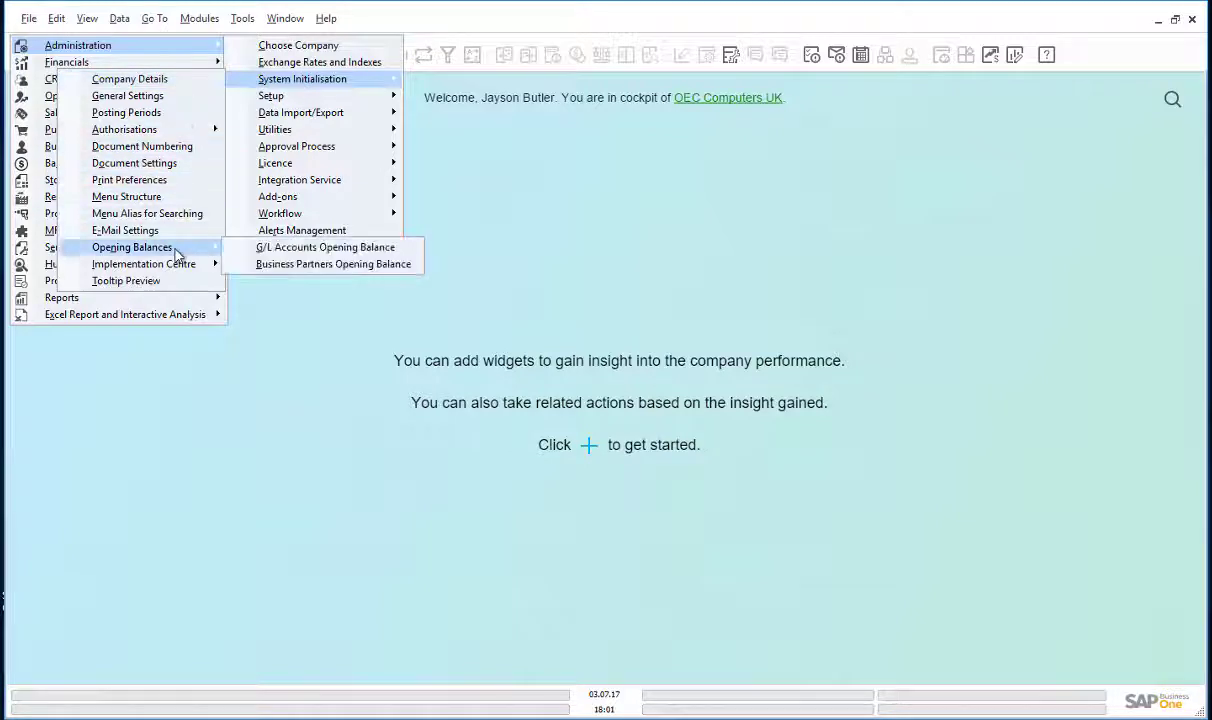
{"action": "left_click", "coordinate": [287, 255]}
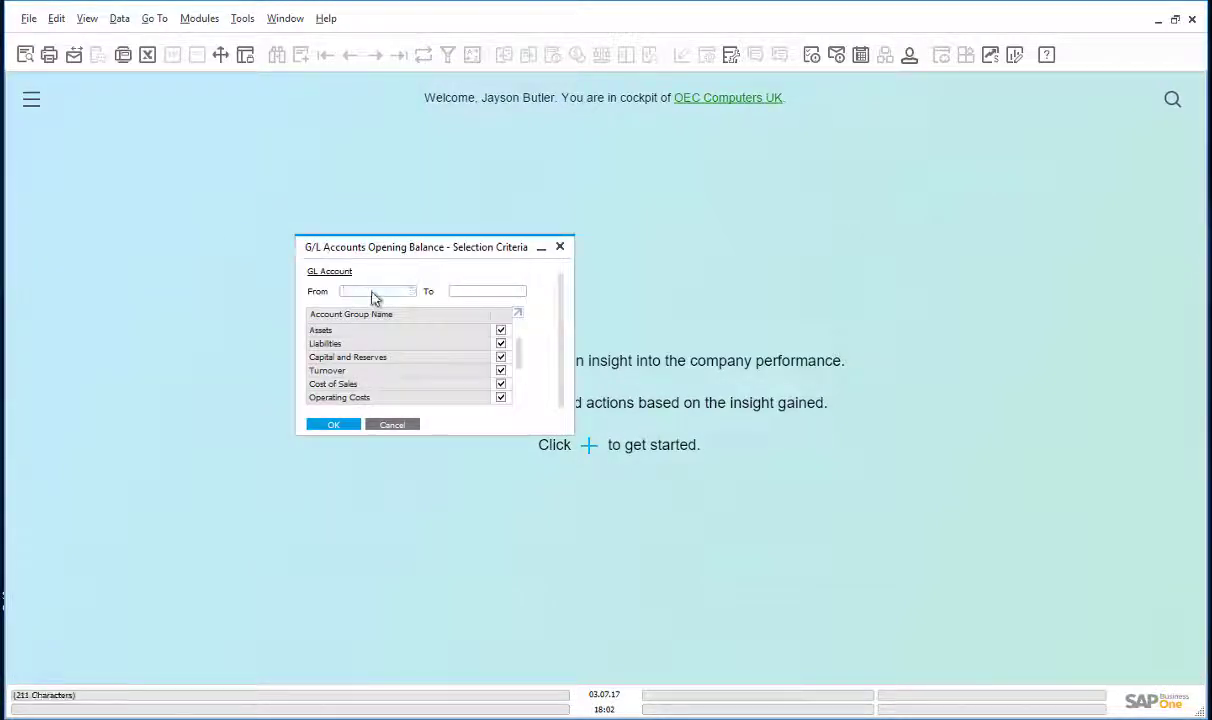
{"action": "left_click", "coordinate": [502, 324]}
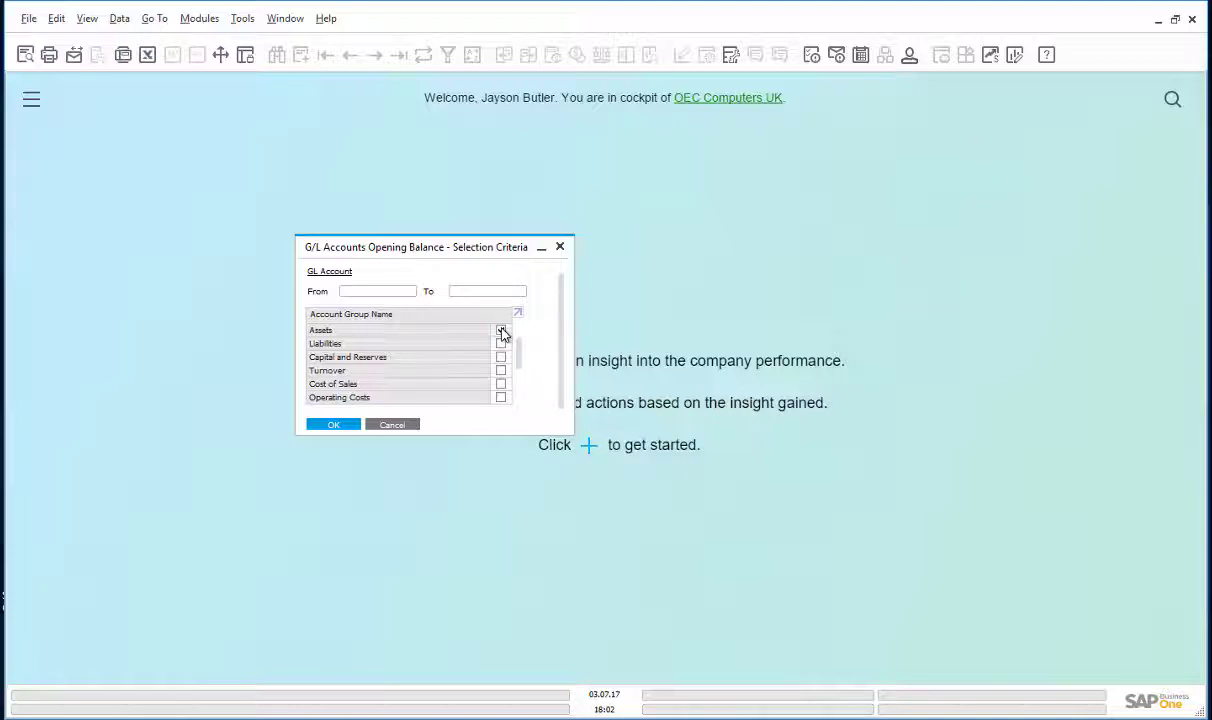
{"action": "left_click", "coordinate": [333, 424]}
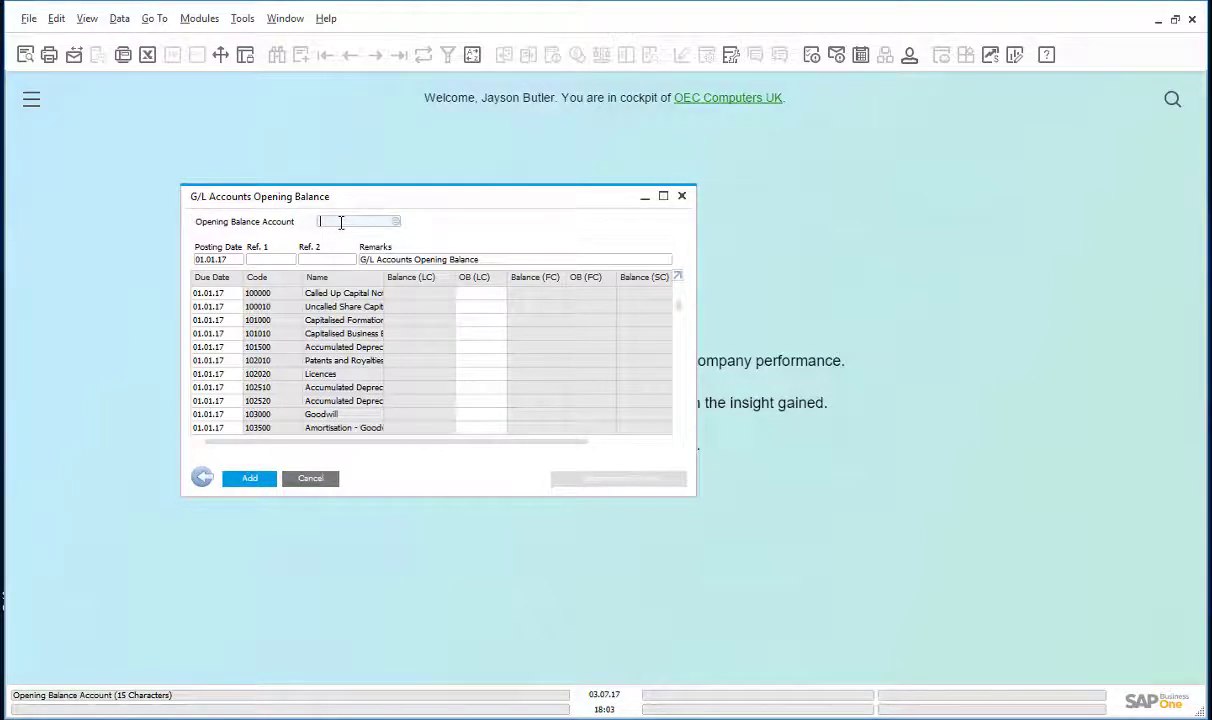
Step: Set the opening balance account to G/L code 161020 and start an import from Excel
{"action": "type", "text": "161020"}
{"action": "key", "text": "Tab"}
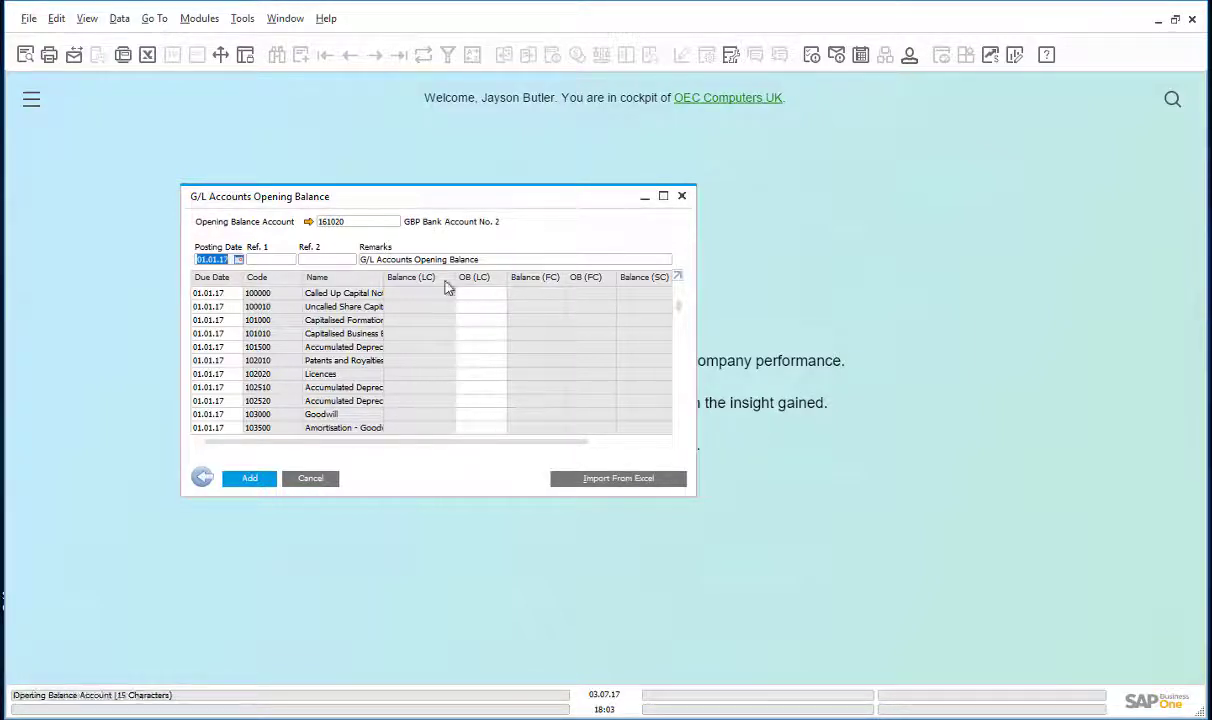
{"action": "left_click", "coordinate": [620, 479]}
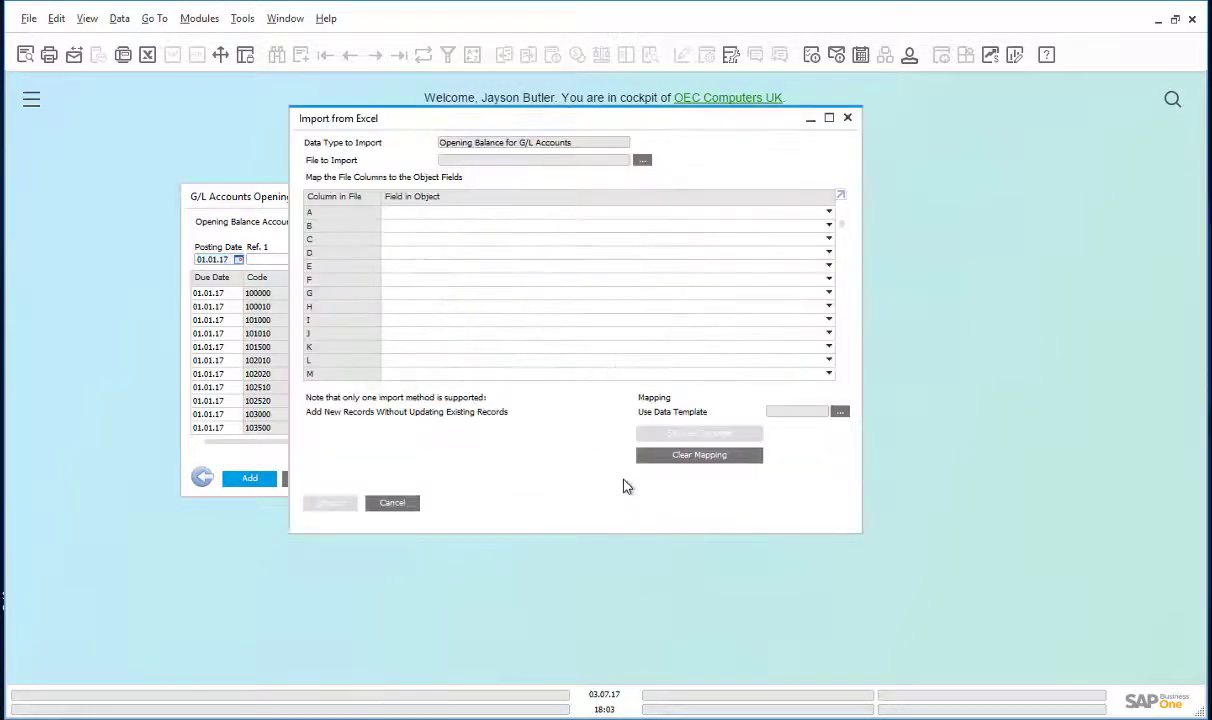
Step: Choose the GL Opening Balances text file in the Documents folder as the file to import
{"action": "left_click", "coordinate": [642, 160]}
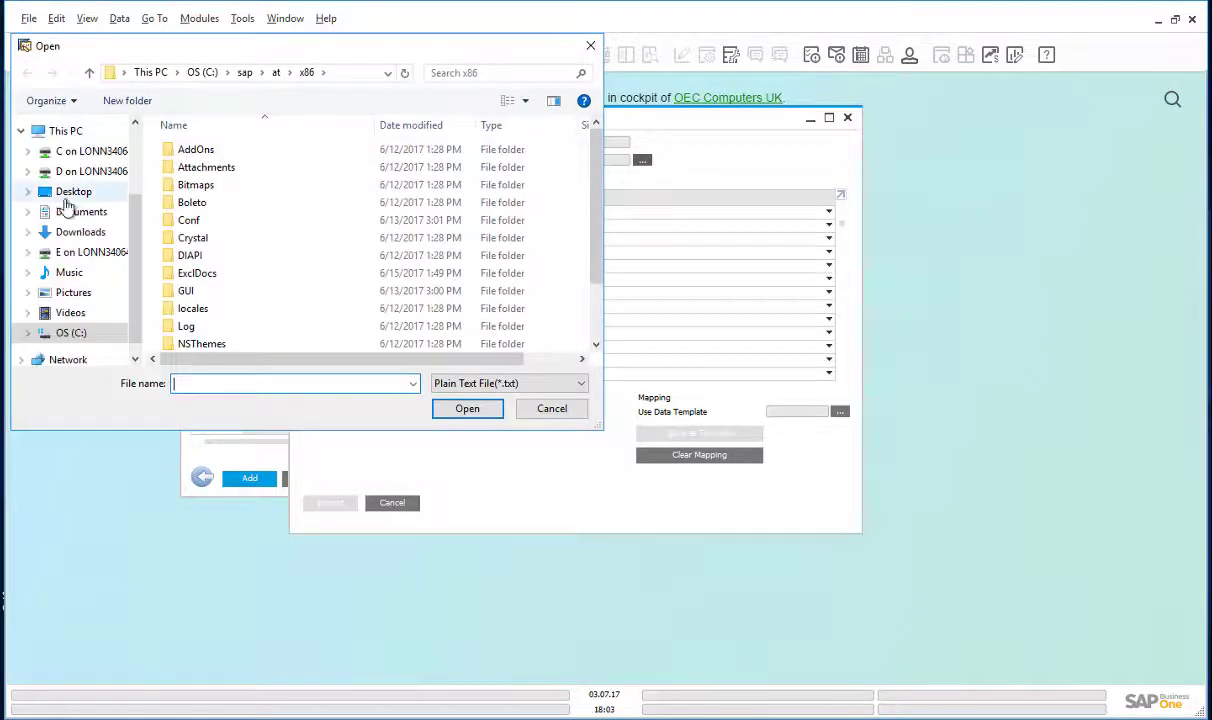
{"action": "left_click", "coordinate": [66, 212]}
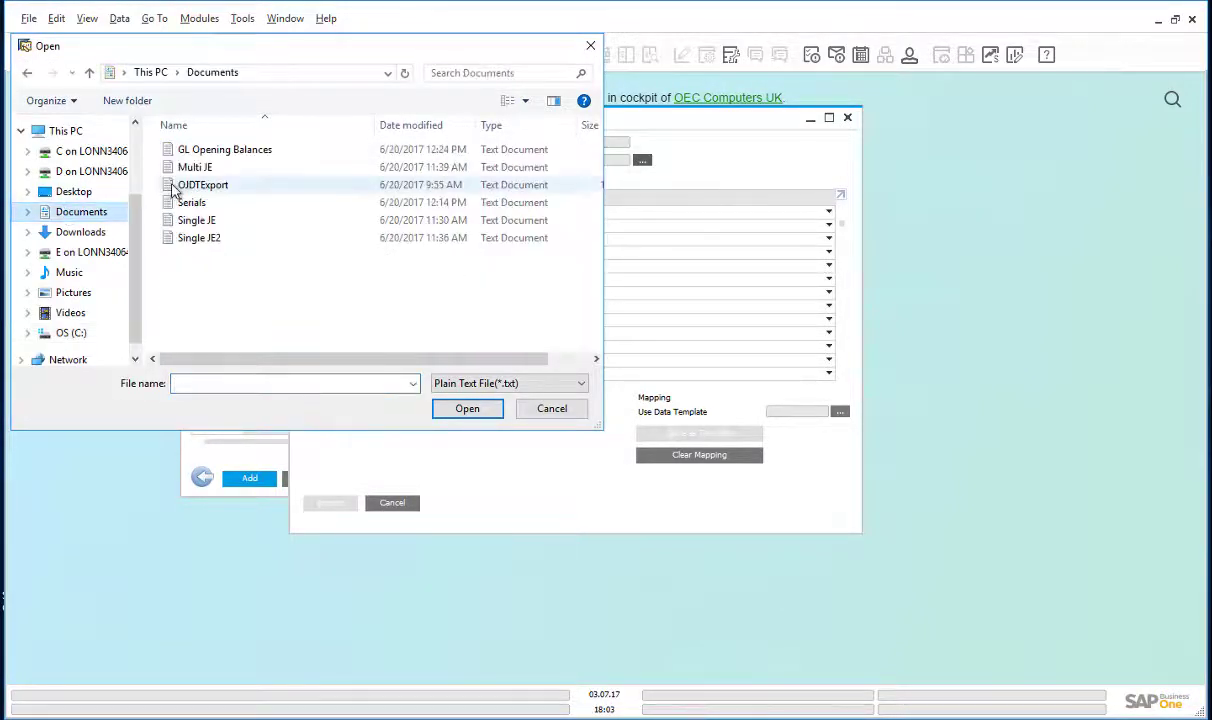
{"action": "left_click", "coordinate": [200, 152]}
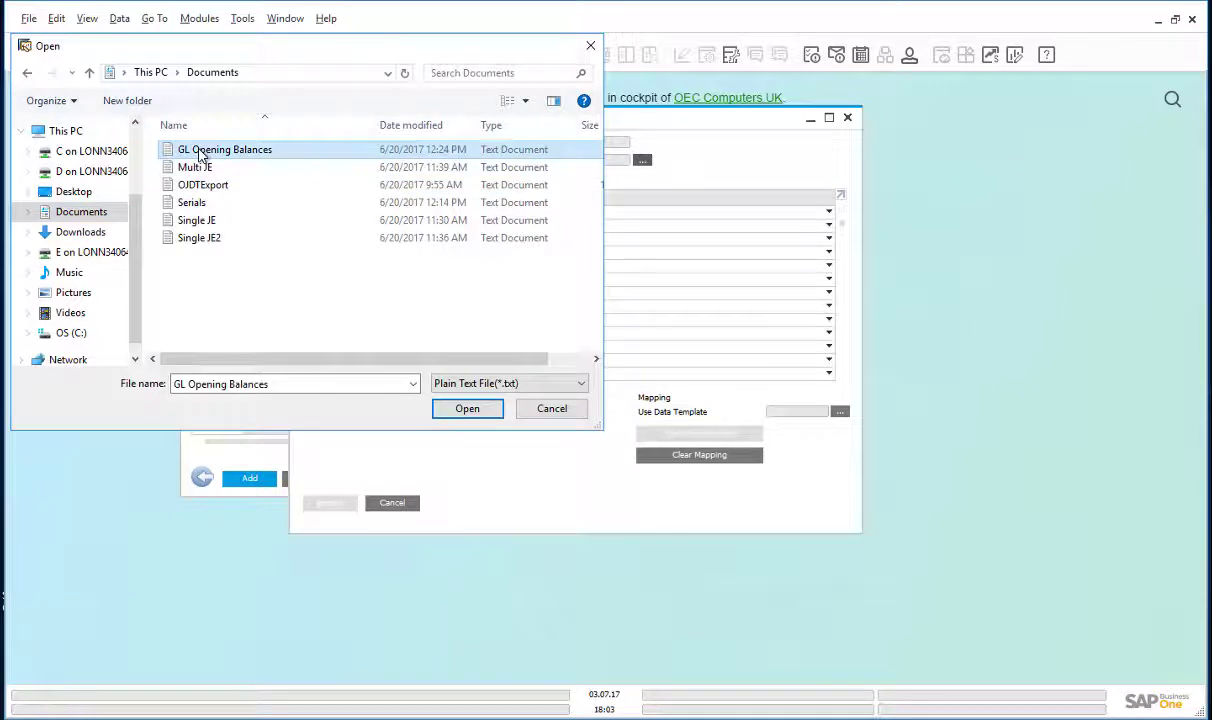
{"action": "left_click", "coordinate": [467, 408]}
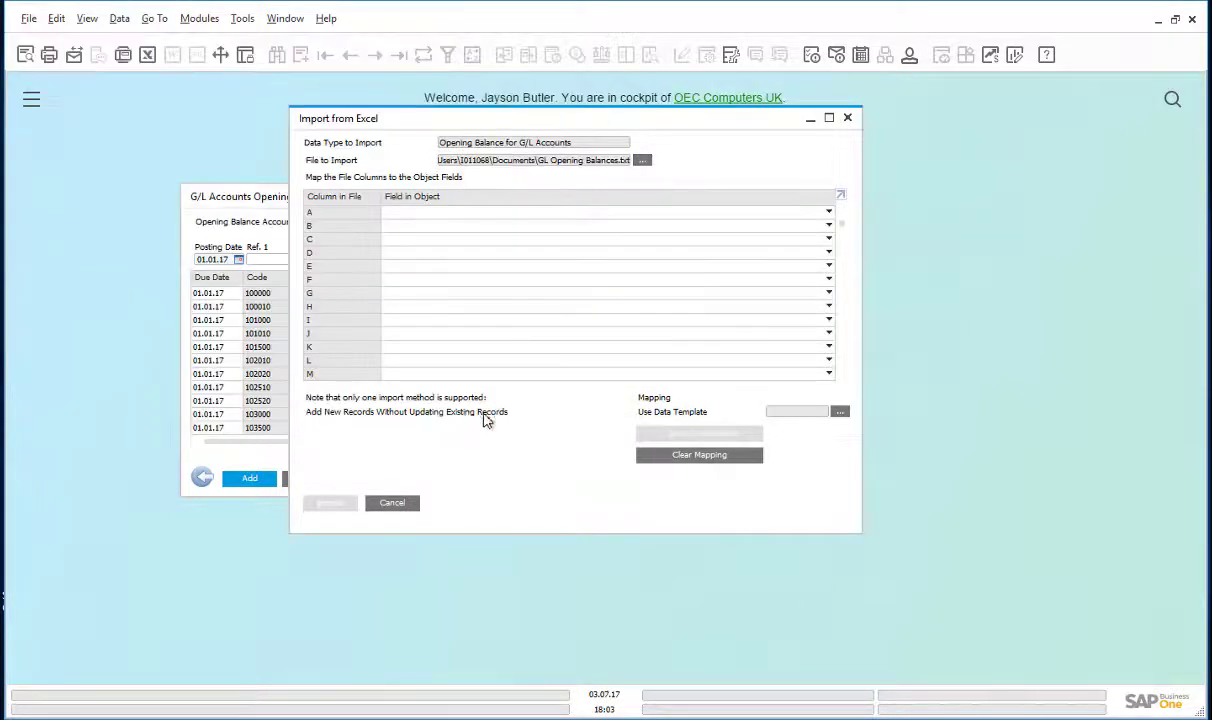
Step: Apply the GL Opening Balances data import template and import the opening balances for the G/L accounts
{"action": "left_click", "coordinate": [841, 412]}
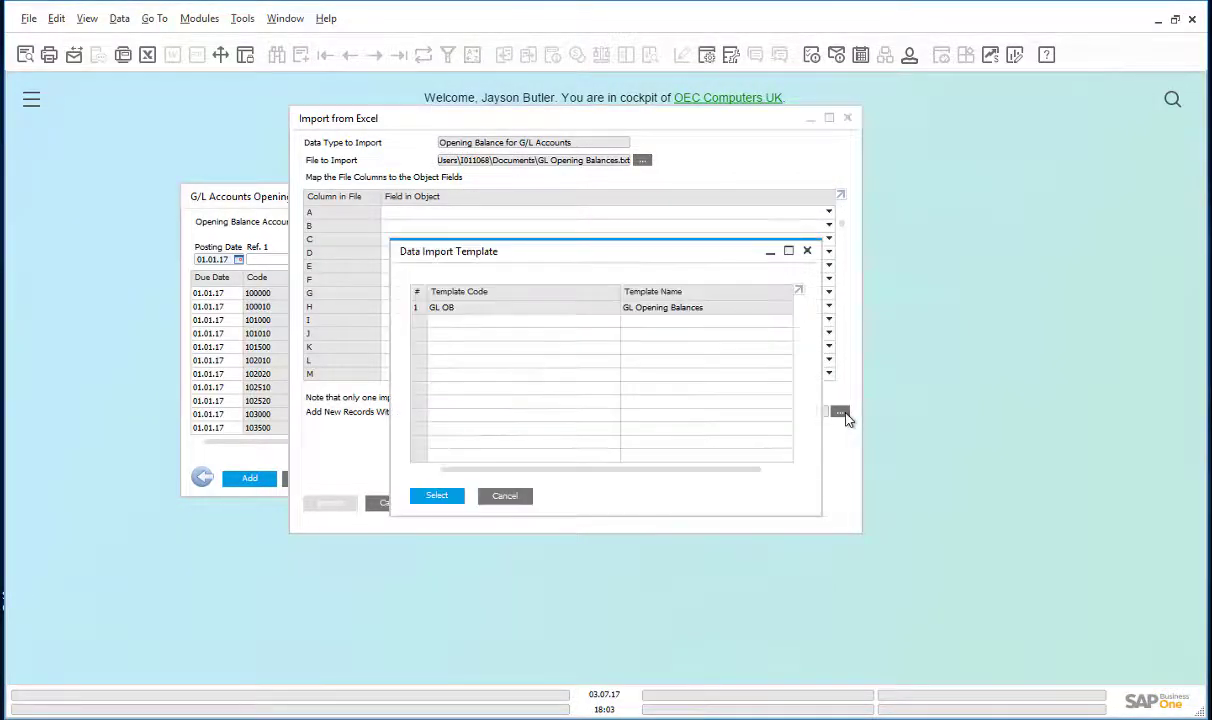
{"action": "left_click", "coordinate": [418, 310]}
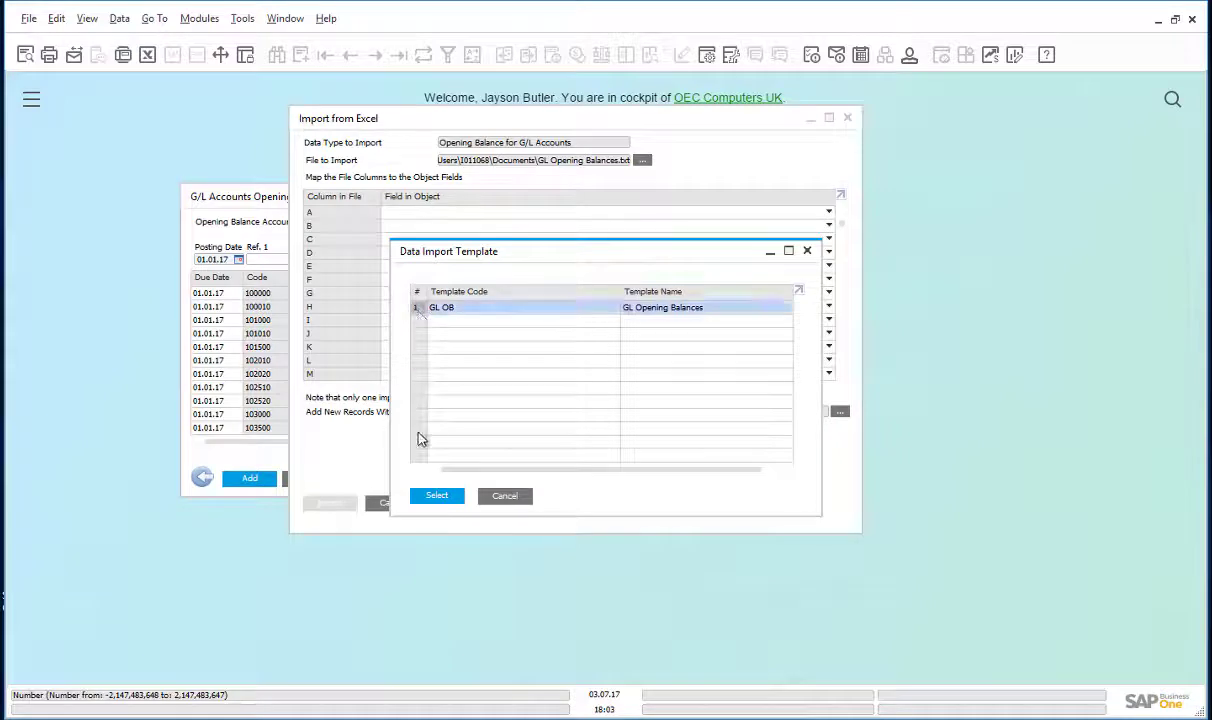
{"action": "left_click", "coordinate": [434, 496]}
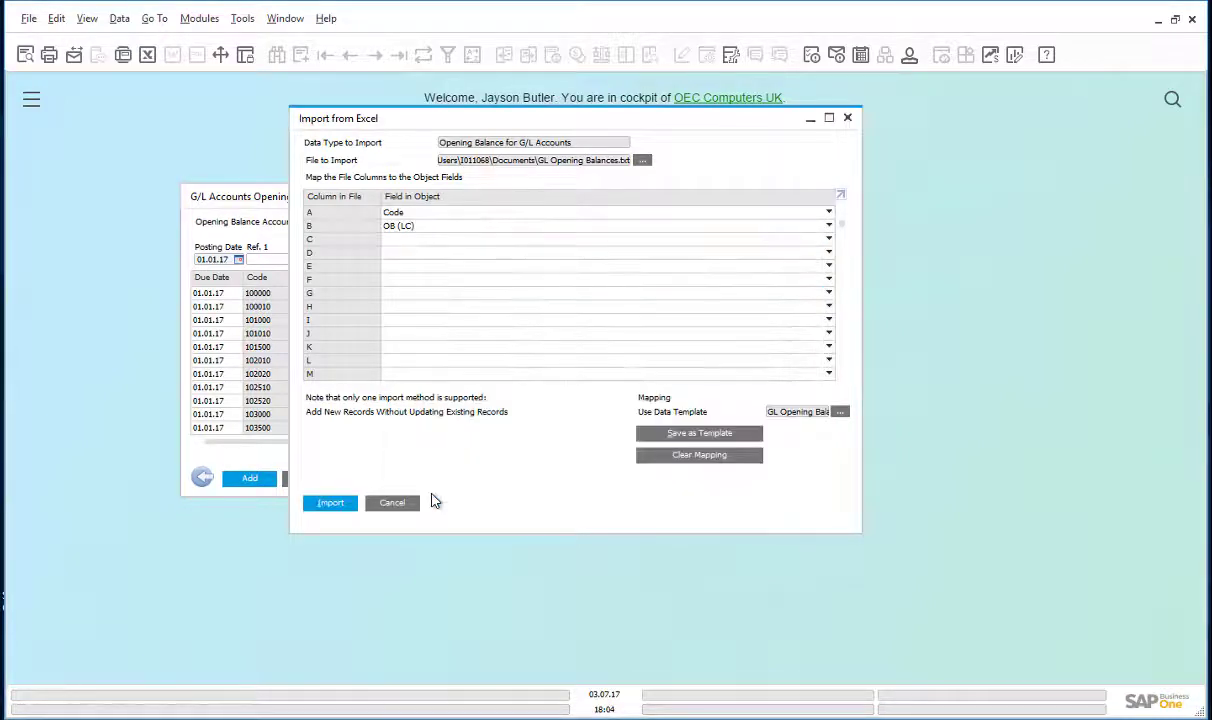
{"action": "left_click", "coordinate": [330, 505]}
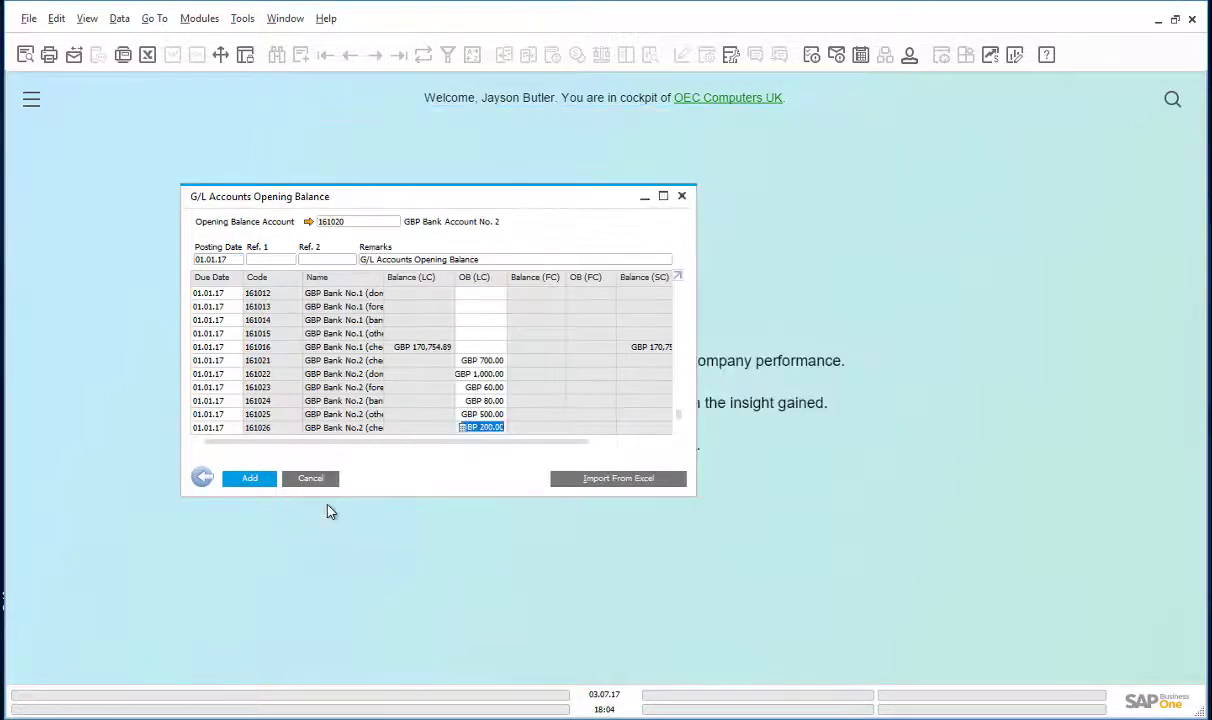